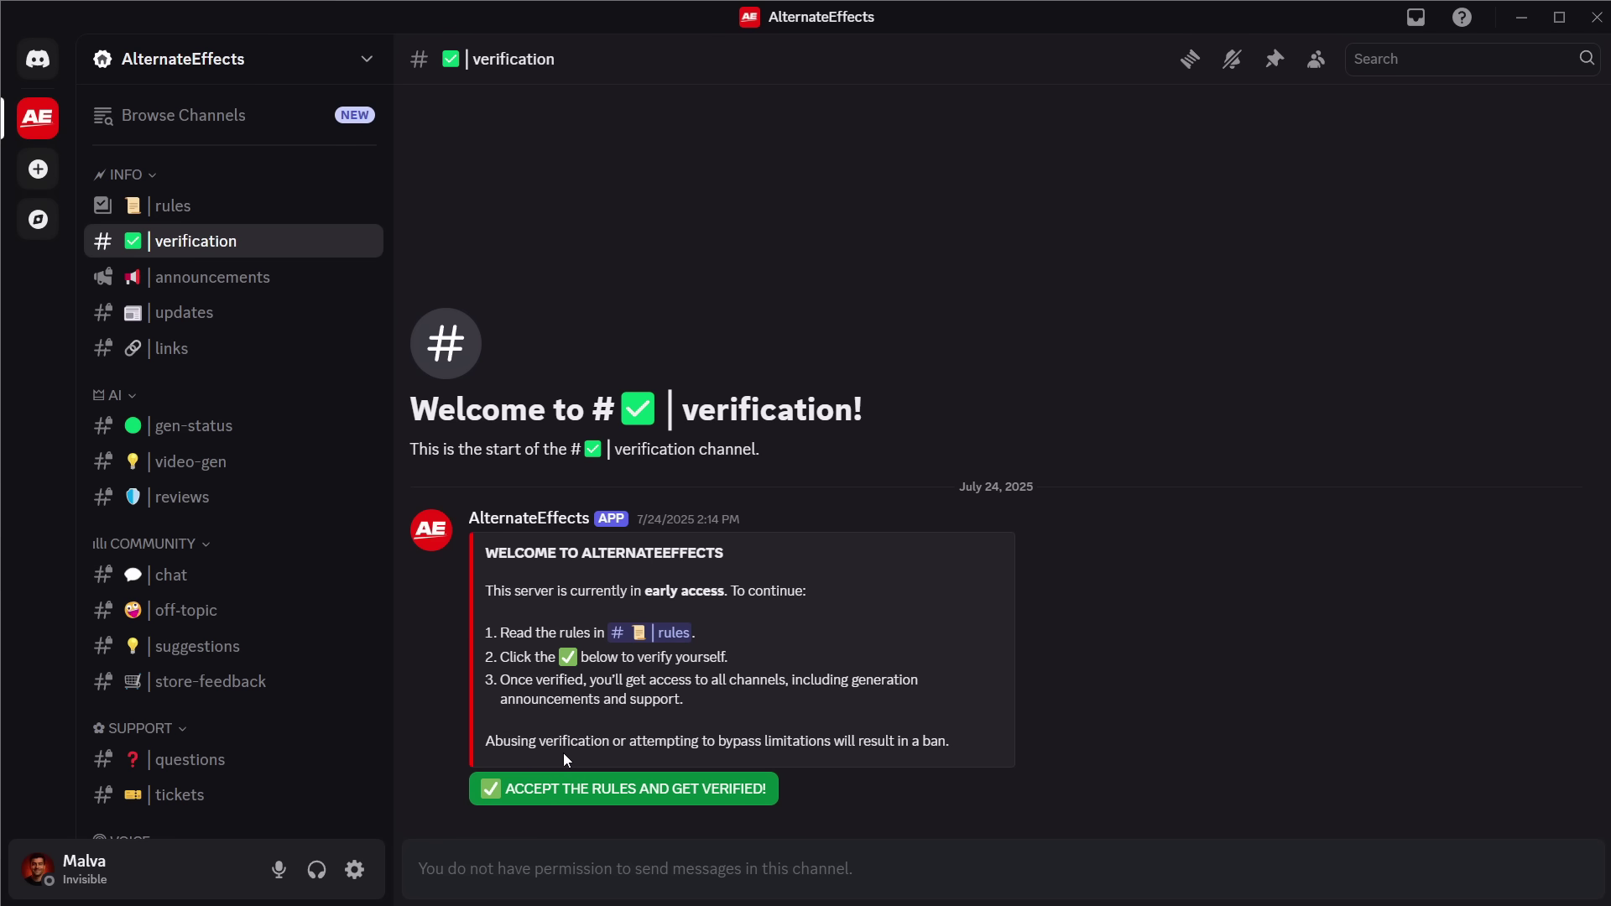
# Read the #rules channel's early access rules, including Generator Access and Watermark-Free Clips.
pyautogui.click(172, 205)
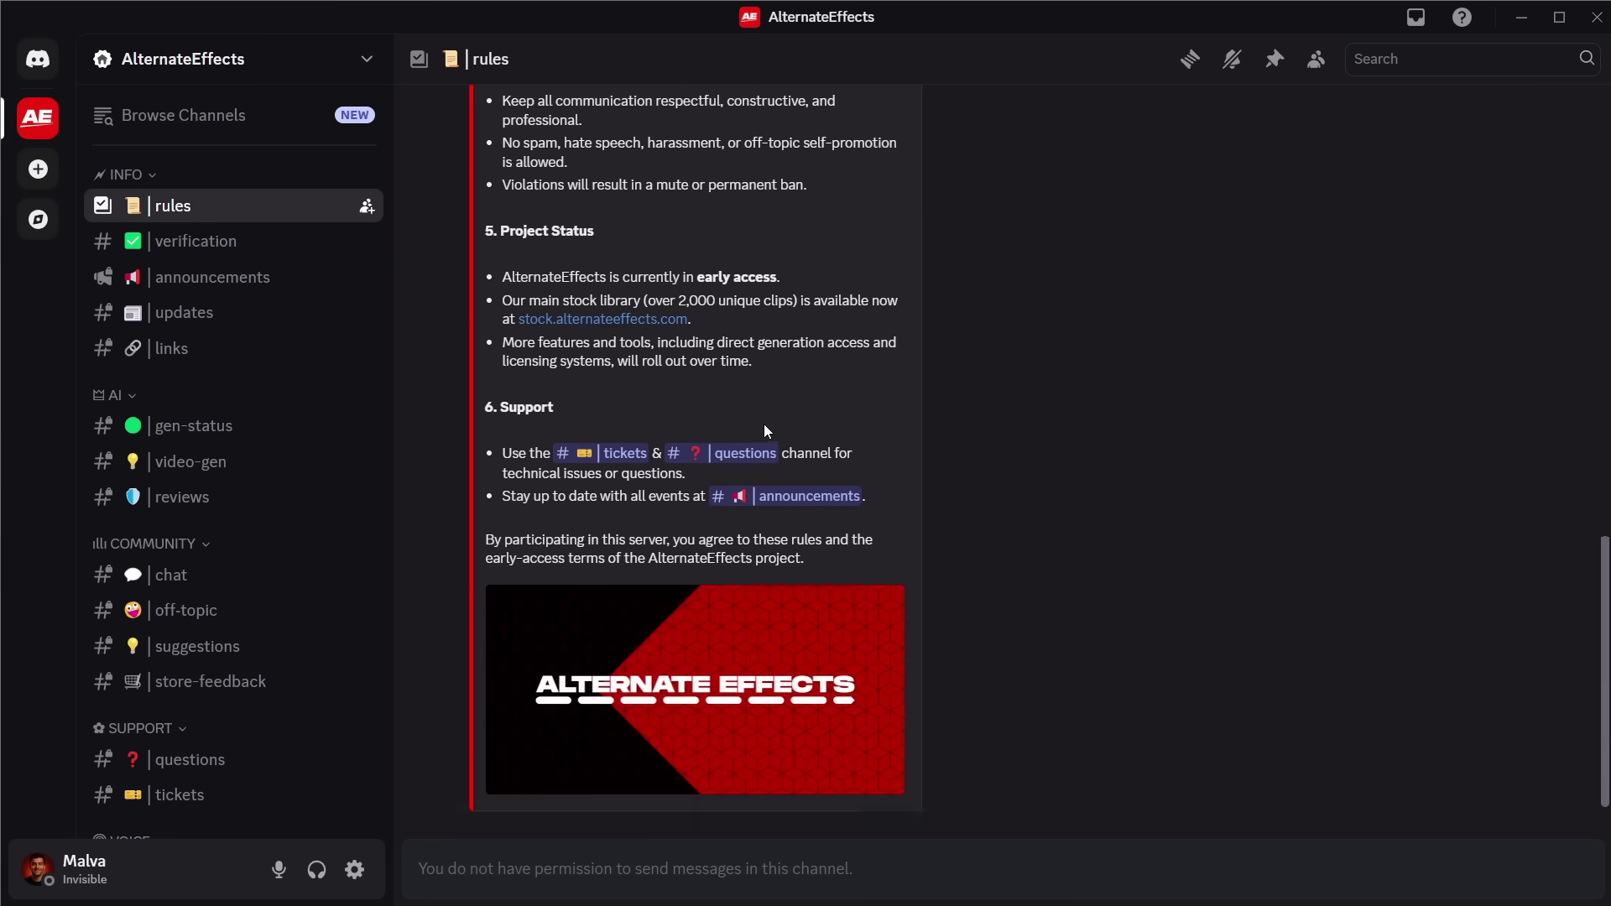
pyautogui.scroll(20, 782, 423)
pyautogui.scroll(-4, 775, 424)
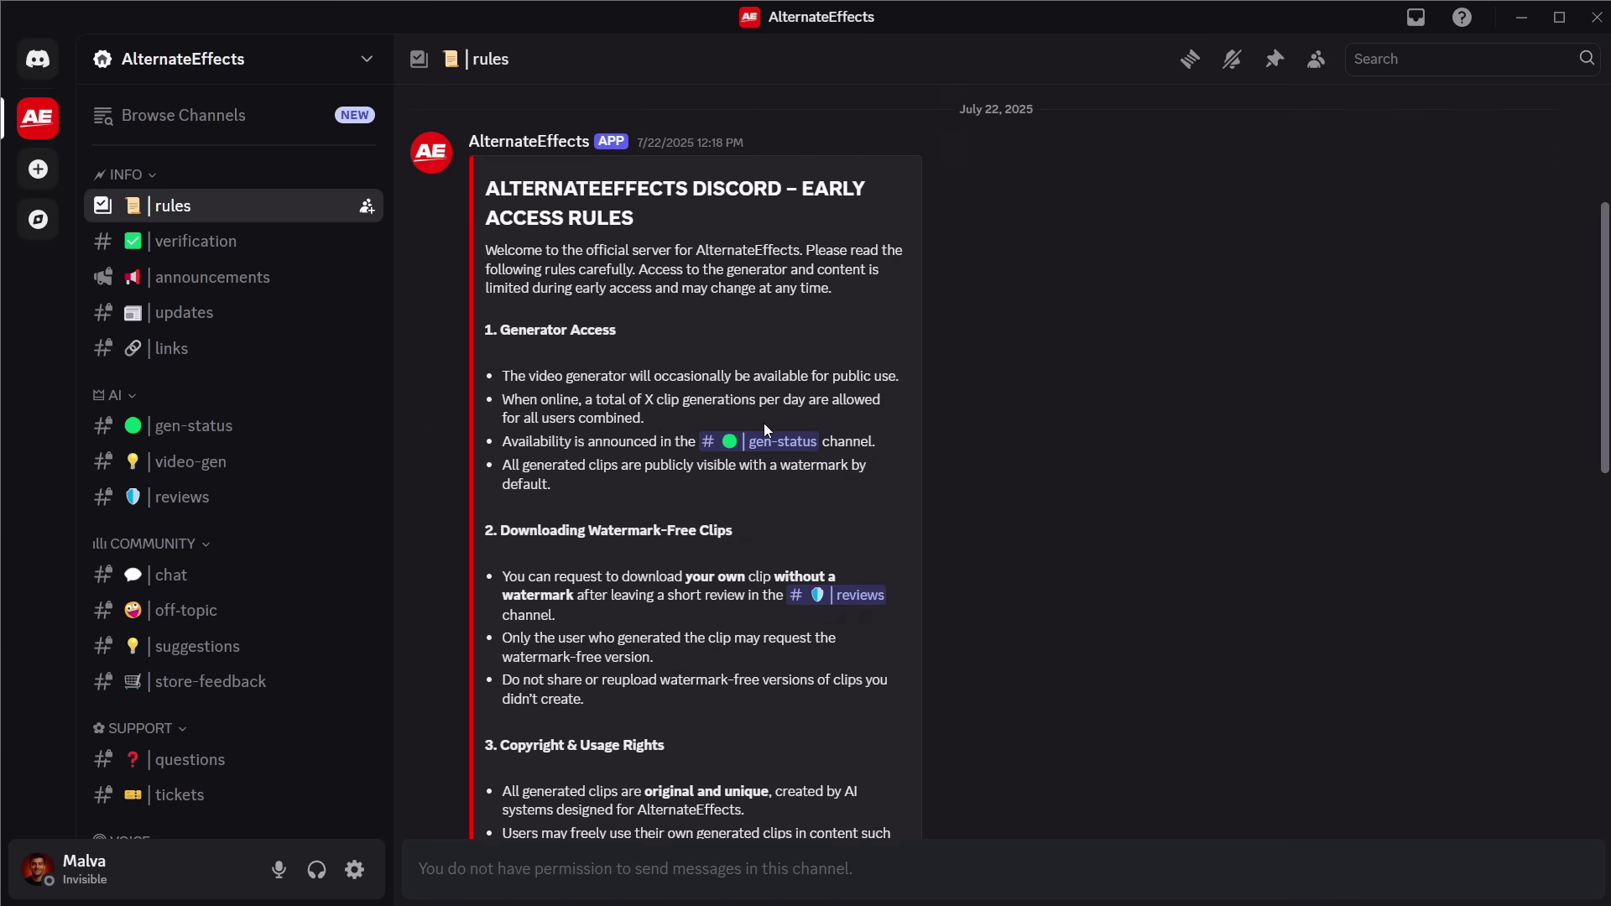
pyautogui.scroll(-2, 764, 424)
pyautogui.scroll(-2, 762, 424)
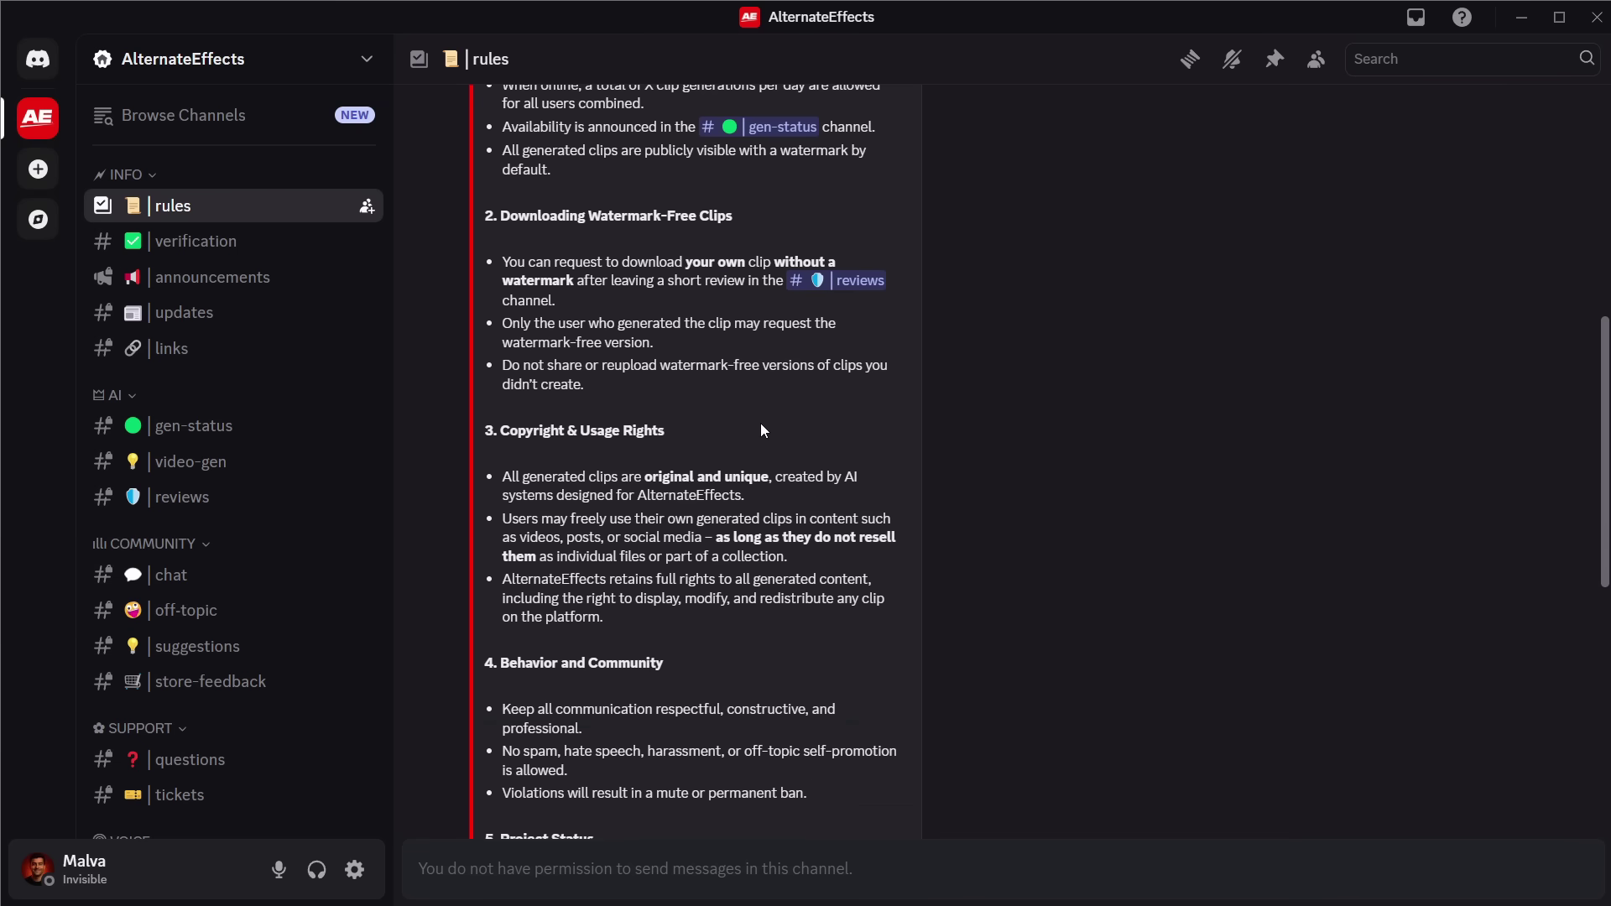
pyautogui.scroll(-2, 759, 421)
pyautogui.scroll(7, 420, 497)
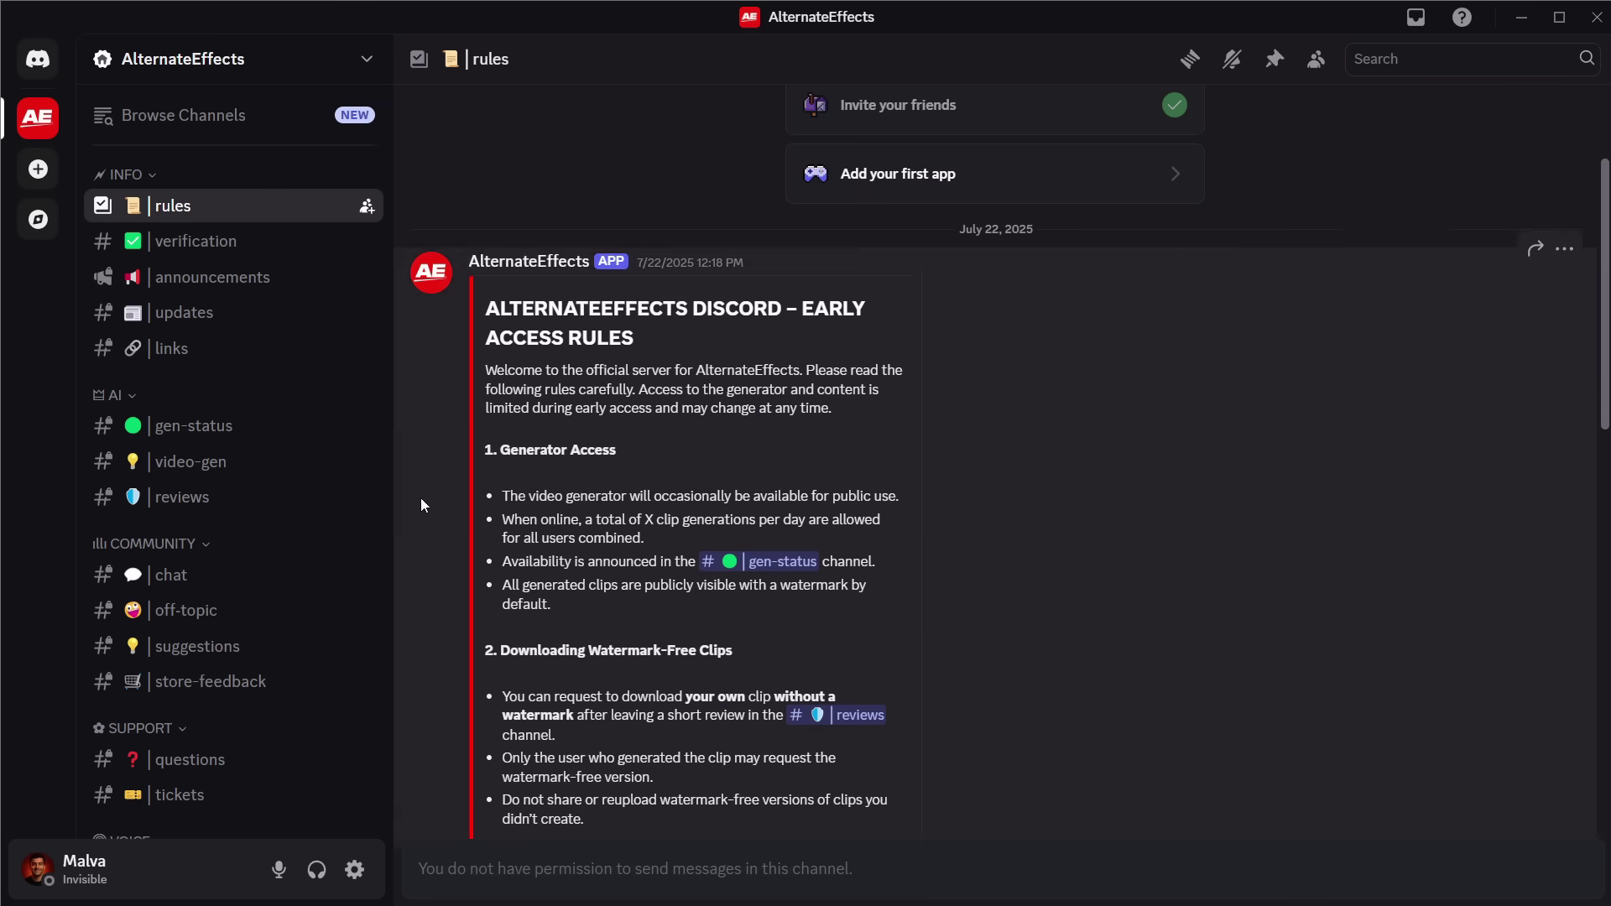
# Browse the #video-gen history of earlier AI videos, including the sushi-themed clip.
pyautogui.click(234, 463)
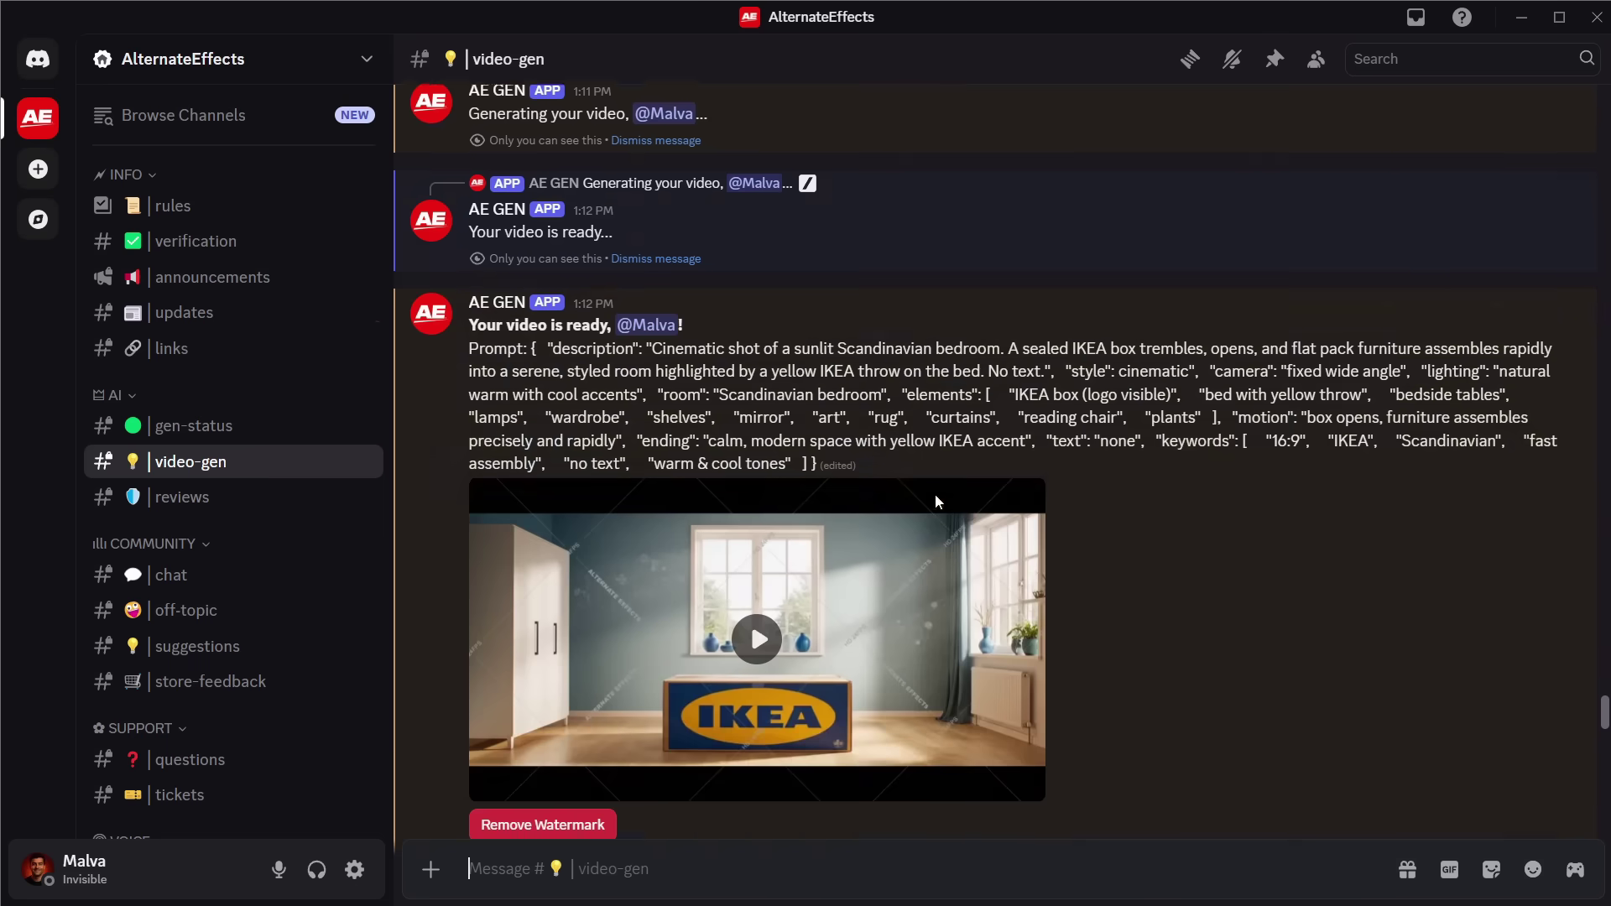
pyautogui.scroll(10, 933, 494)
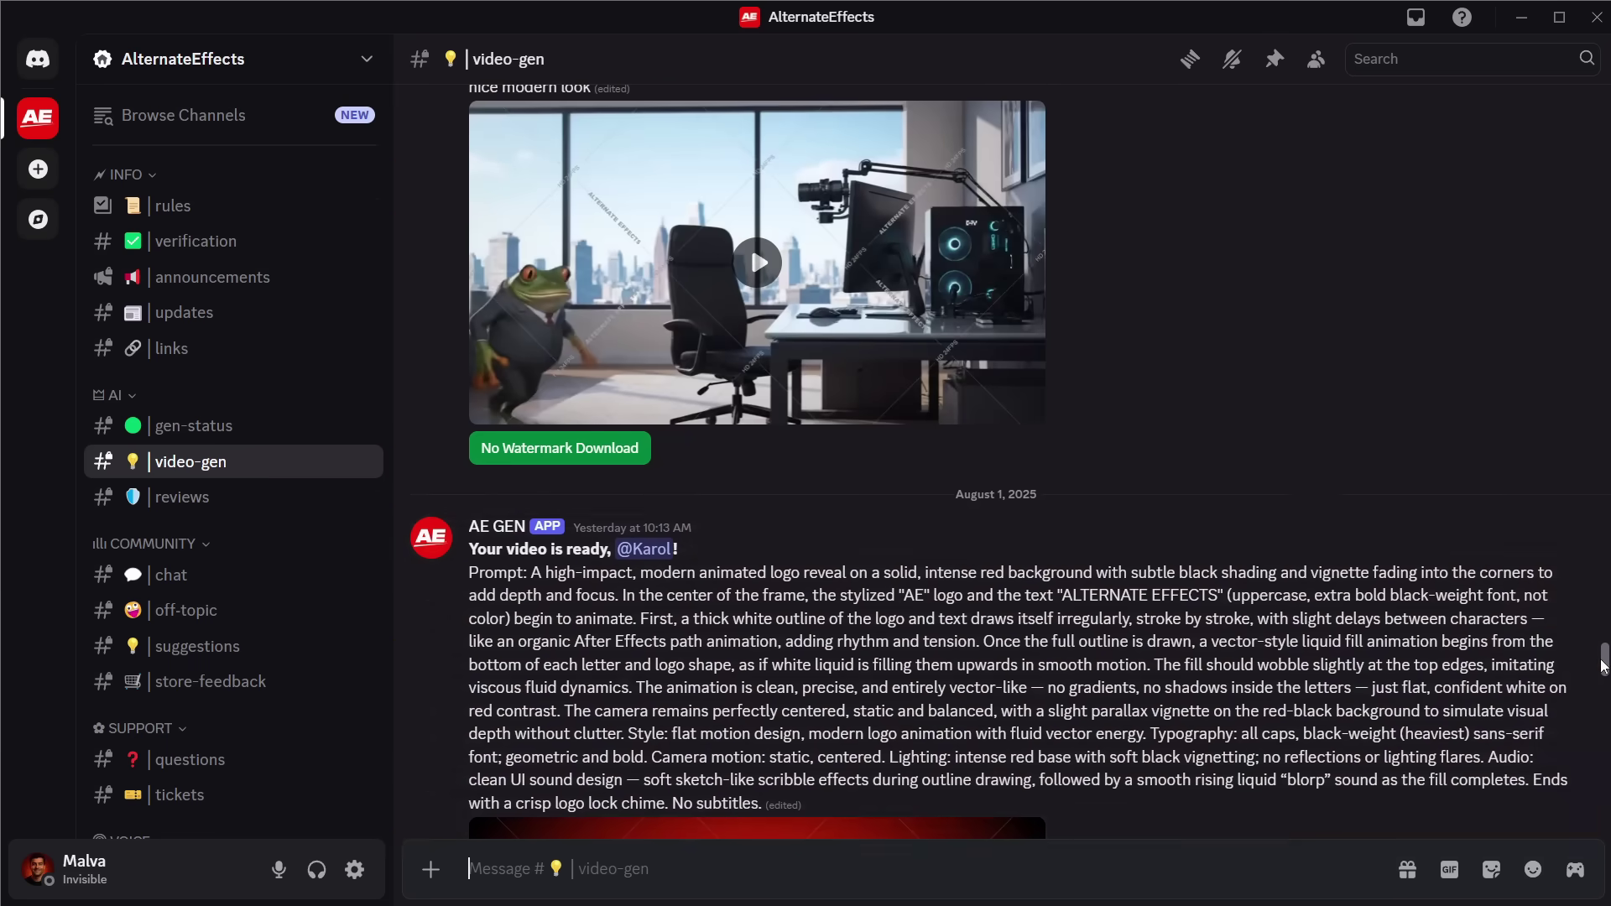
pyautogui.moveTo(1604, 659); pyautogui.dragTo(1553, 77)
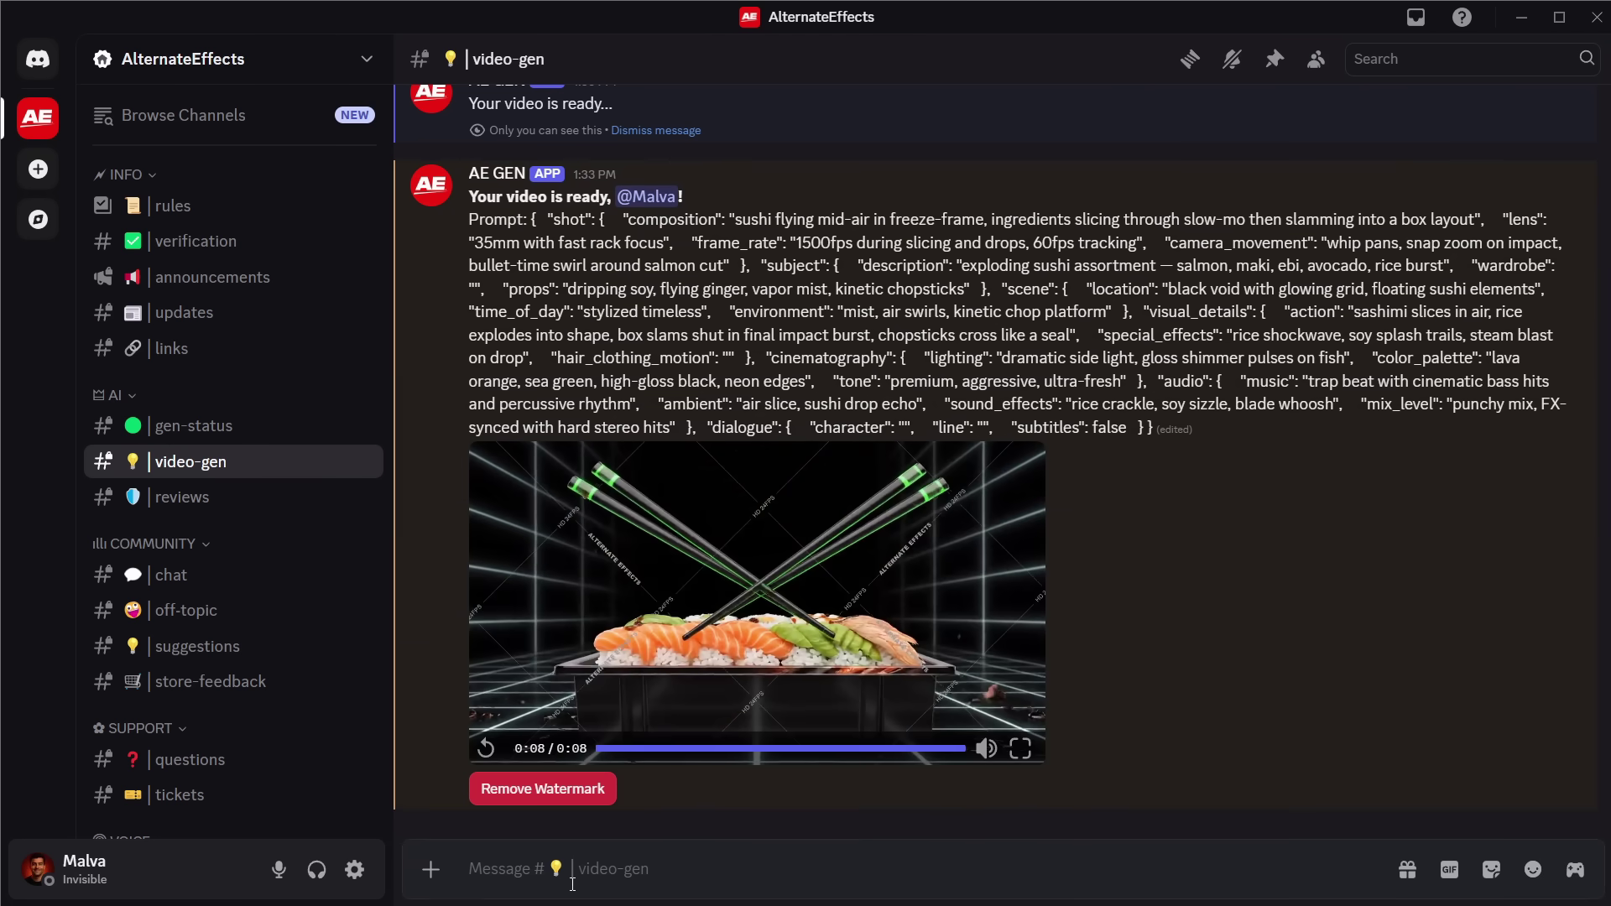
# Send AE GEN a /video prompt for a Spotify-soundwave billboard at a metro entrance.
pyautogui.write('/')
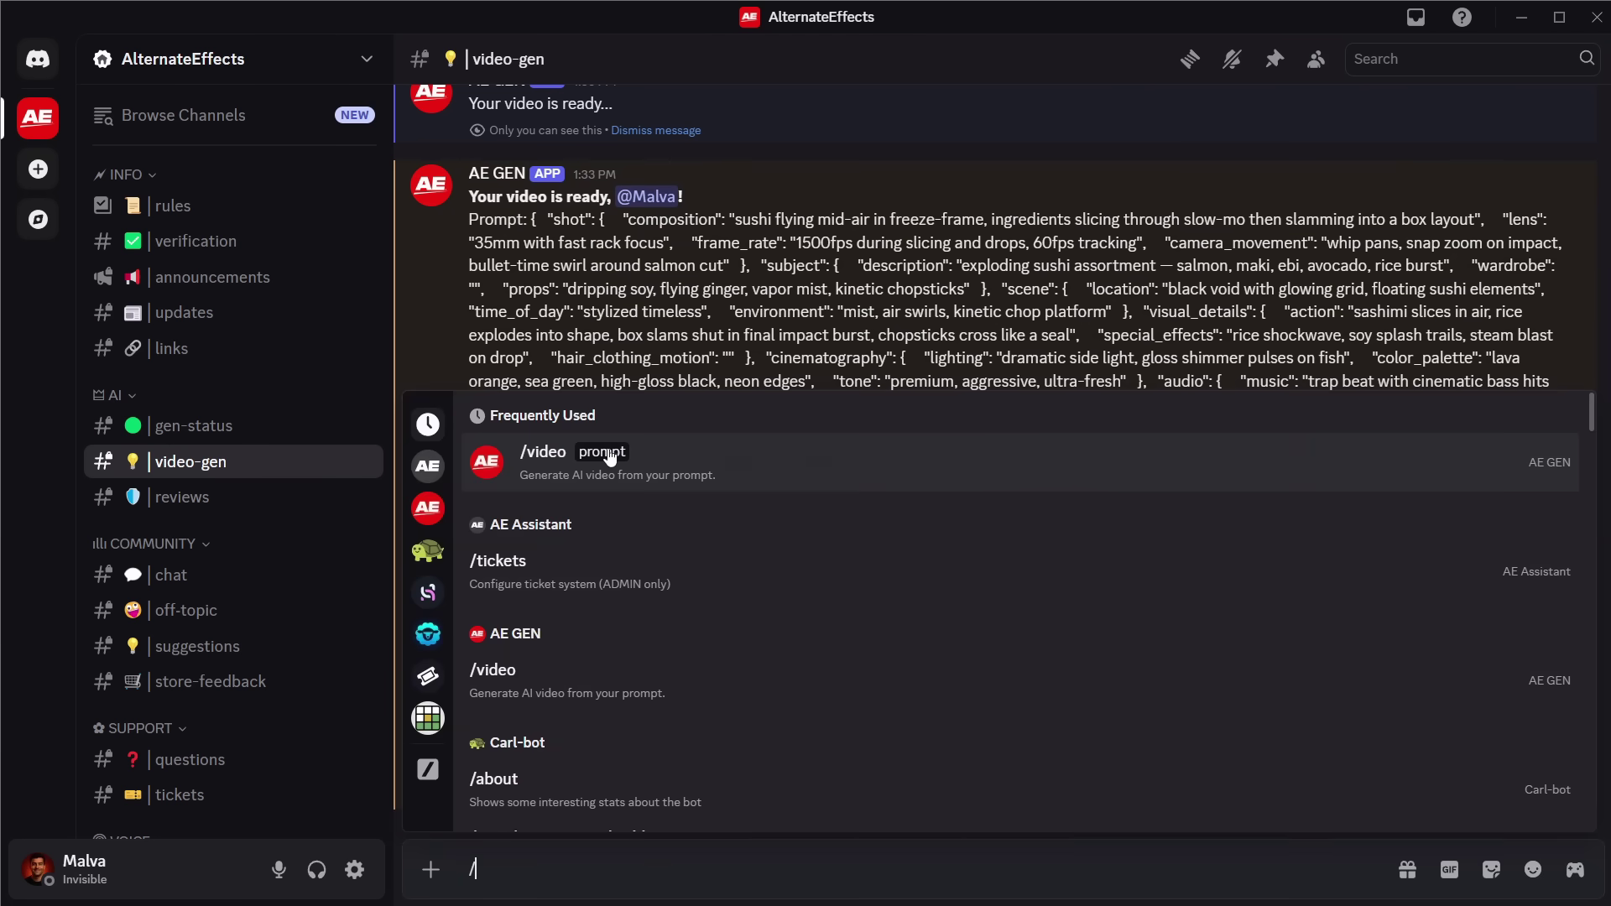
pyautogui.click(665, 464)
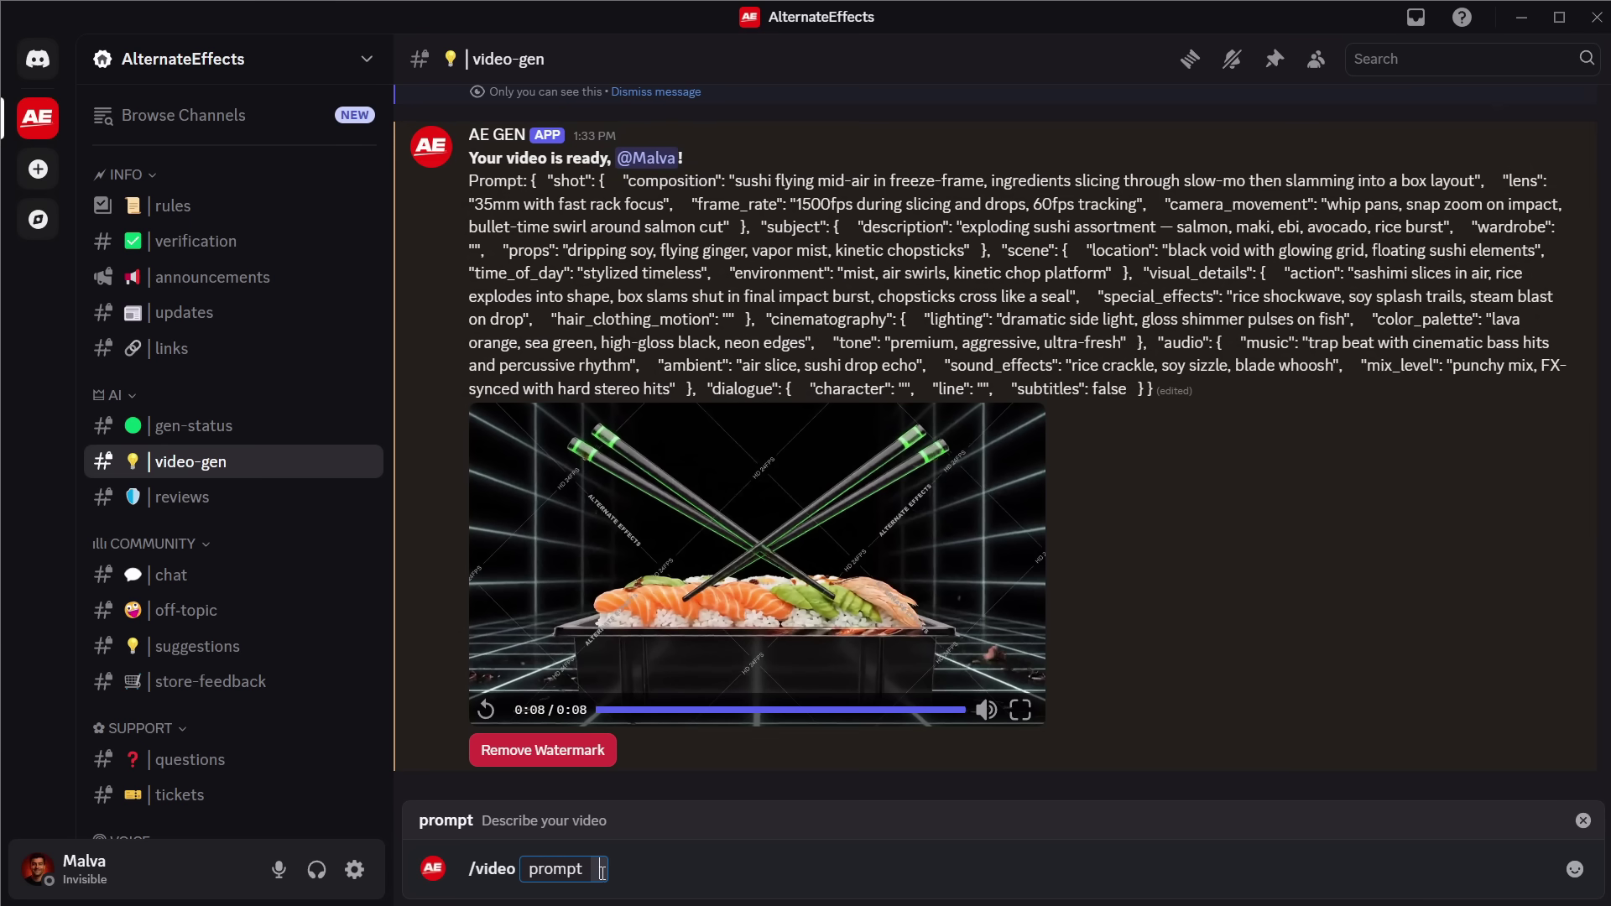
pyautogui.write('{ "description": "A large digital billboard sits above a metro entrance. As people walk past, colorful soundwaves ripple outward from their direction, synced to popular Spotify tracks. Each track has a visual theme—rap shows bold pulses, jazz flows in smooth curves. The billboard appears to ‘listen’ and react to its surroundings, pulsing with animated energy.", "product": "Spotify", "style": "audio-reactive, vibrant, surreal realism", "camera": "stationary city intersection, side angle showing crowd and billboard", "lighting": "twilight with bright LED glow", "environment": "urban crosswalk with visible foot traffic and passing cars", "motion": { "type": "animated waveform synced to motion and music", "details": "neon ribbons, particle trails, pulsing text snippets like lyrics" } }')
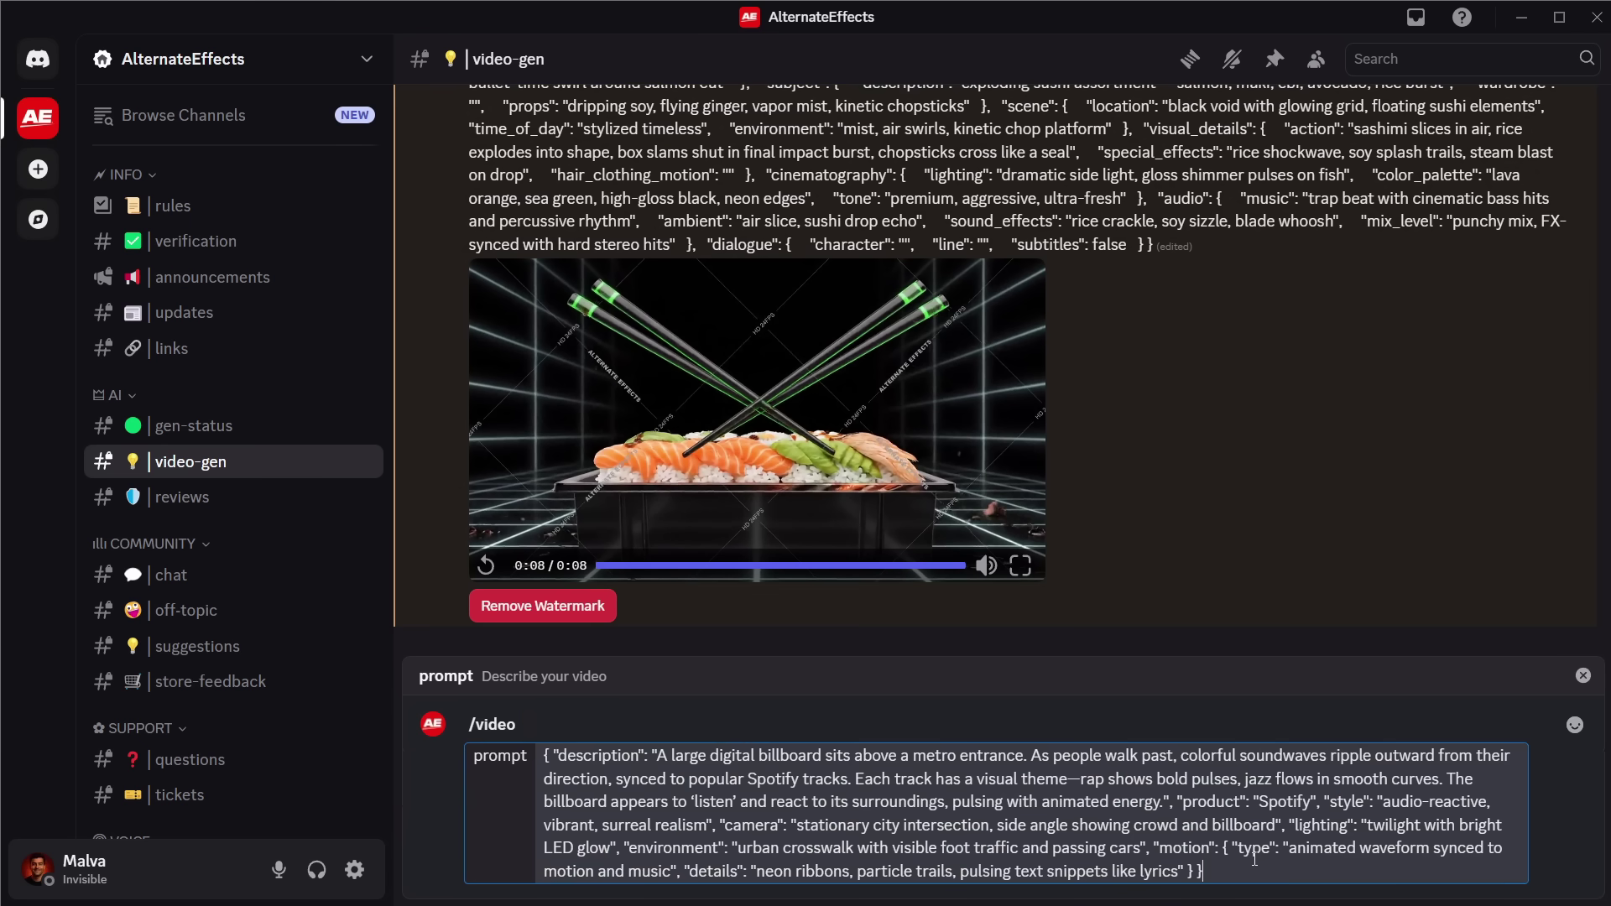
pyautogui.press('Return')
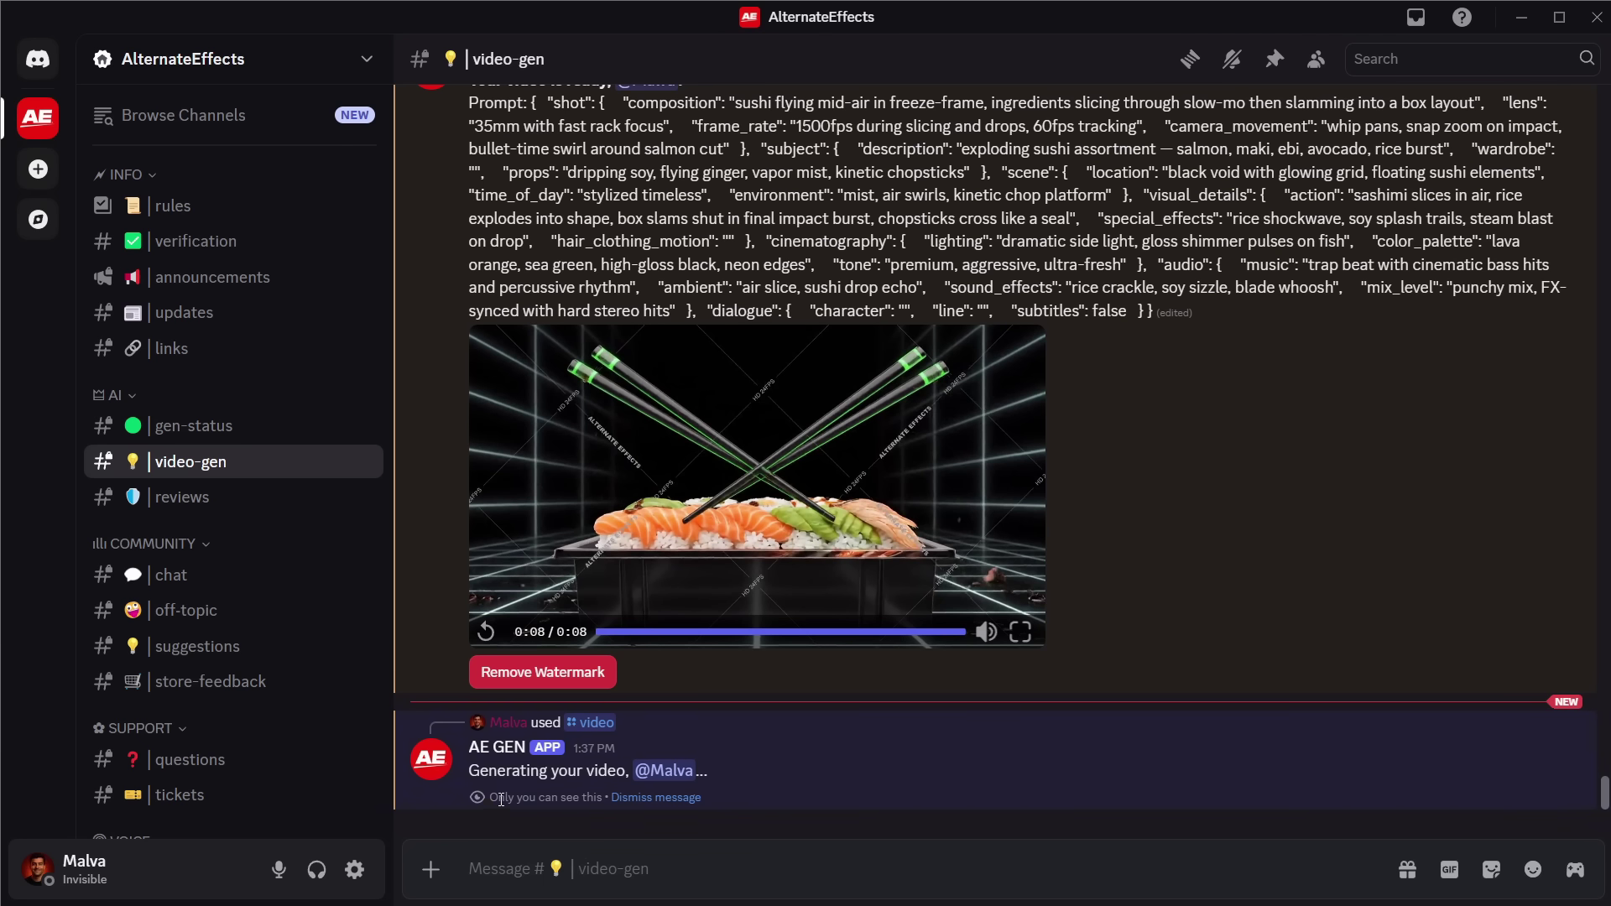
pyautogui.moveTo(487, 798); pyautogui.dragTo(588, 799)
# Replay the sushi video, then play the newly generated metro billboard video.
pyautogui.scroll(10, 975, 672)
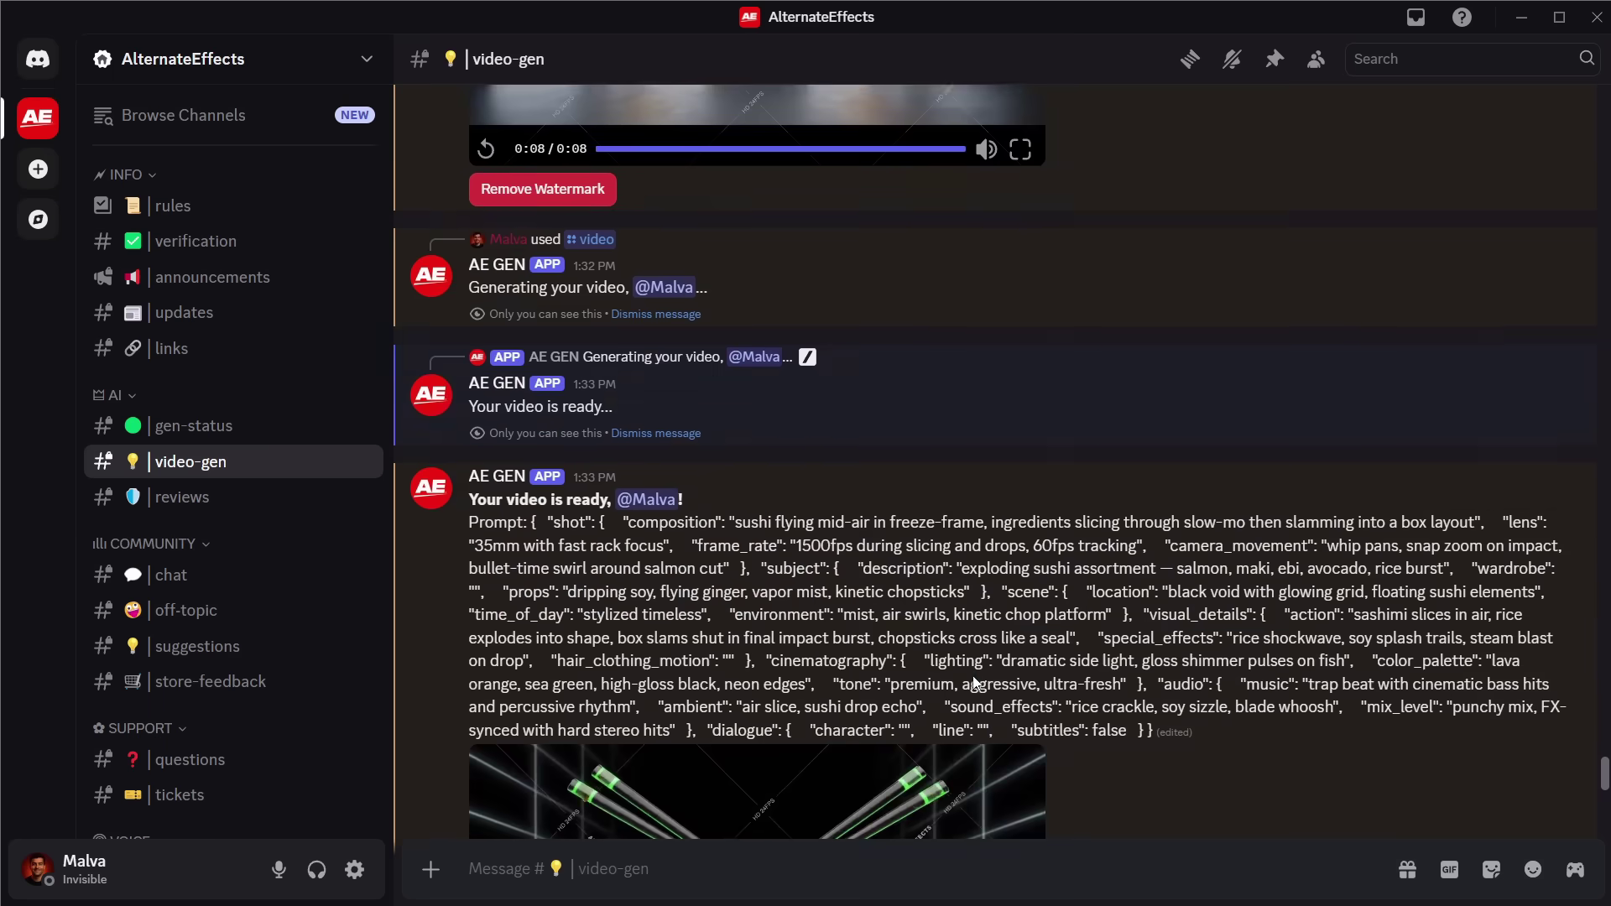
pyautogui.scroll(15, 799, 640)
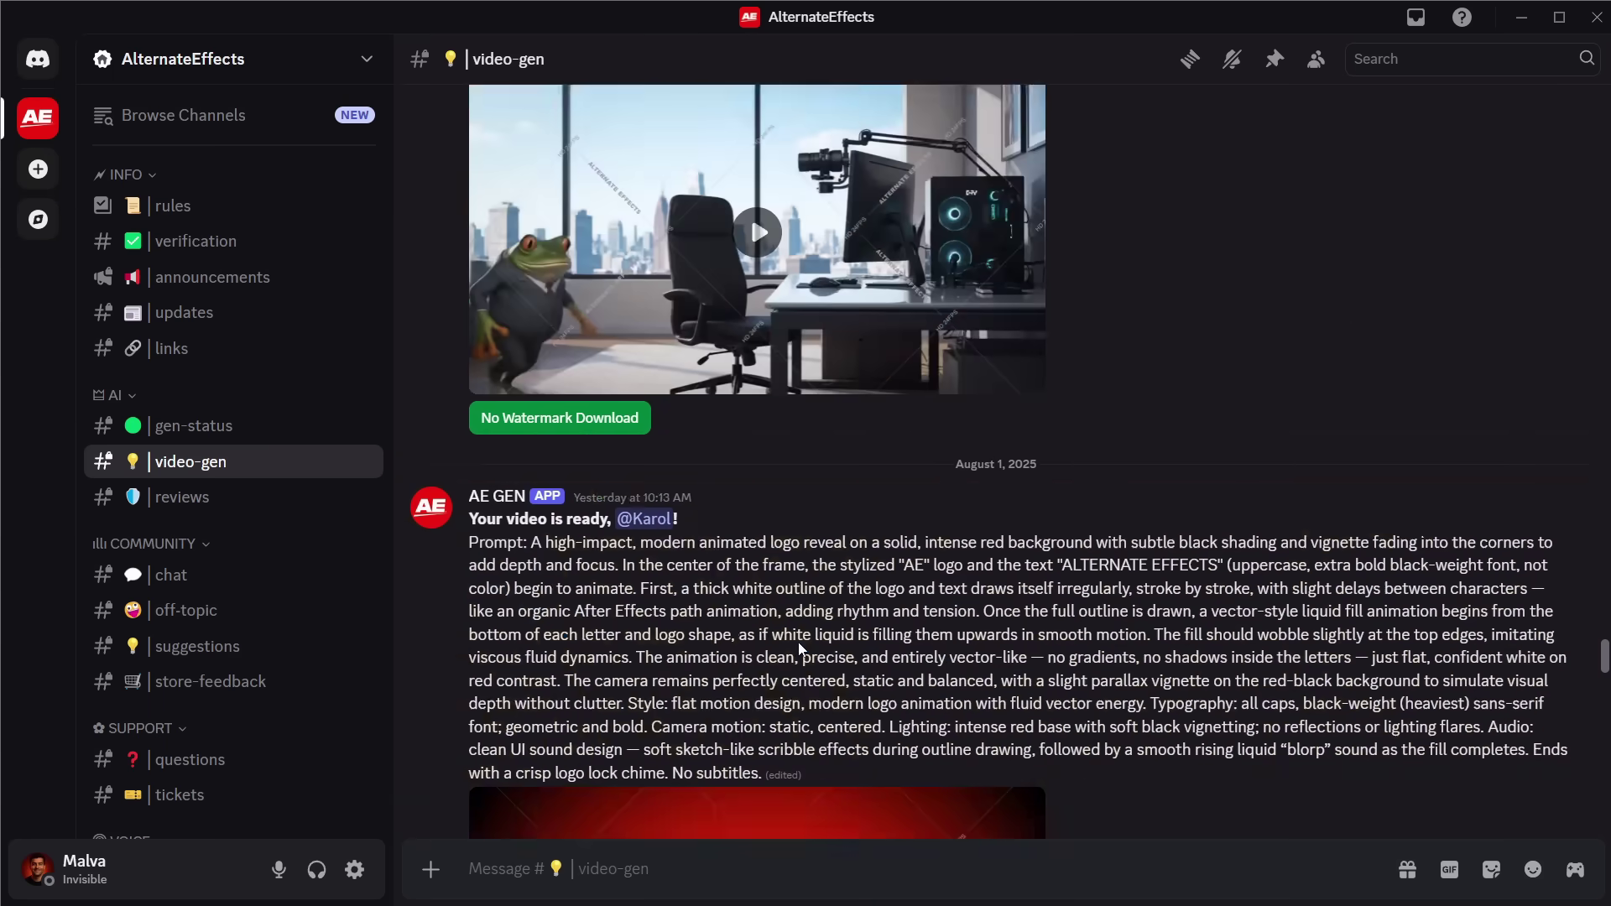
pyautogui.scroll(-15, 798, 642)
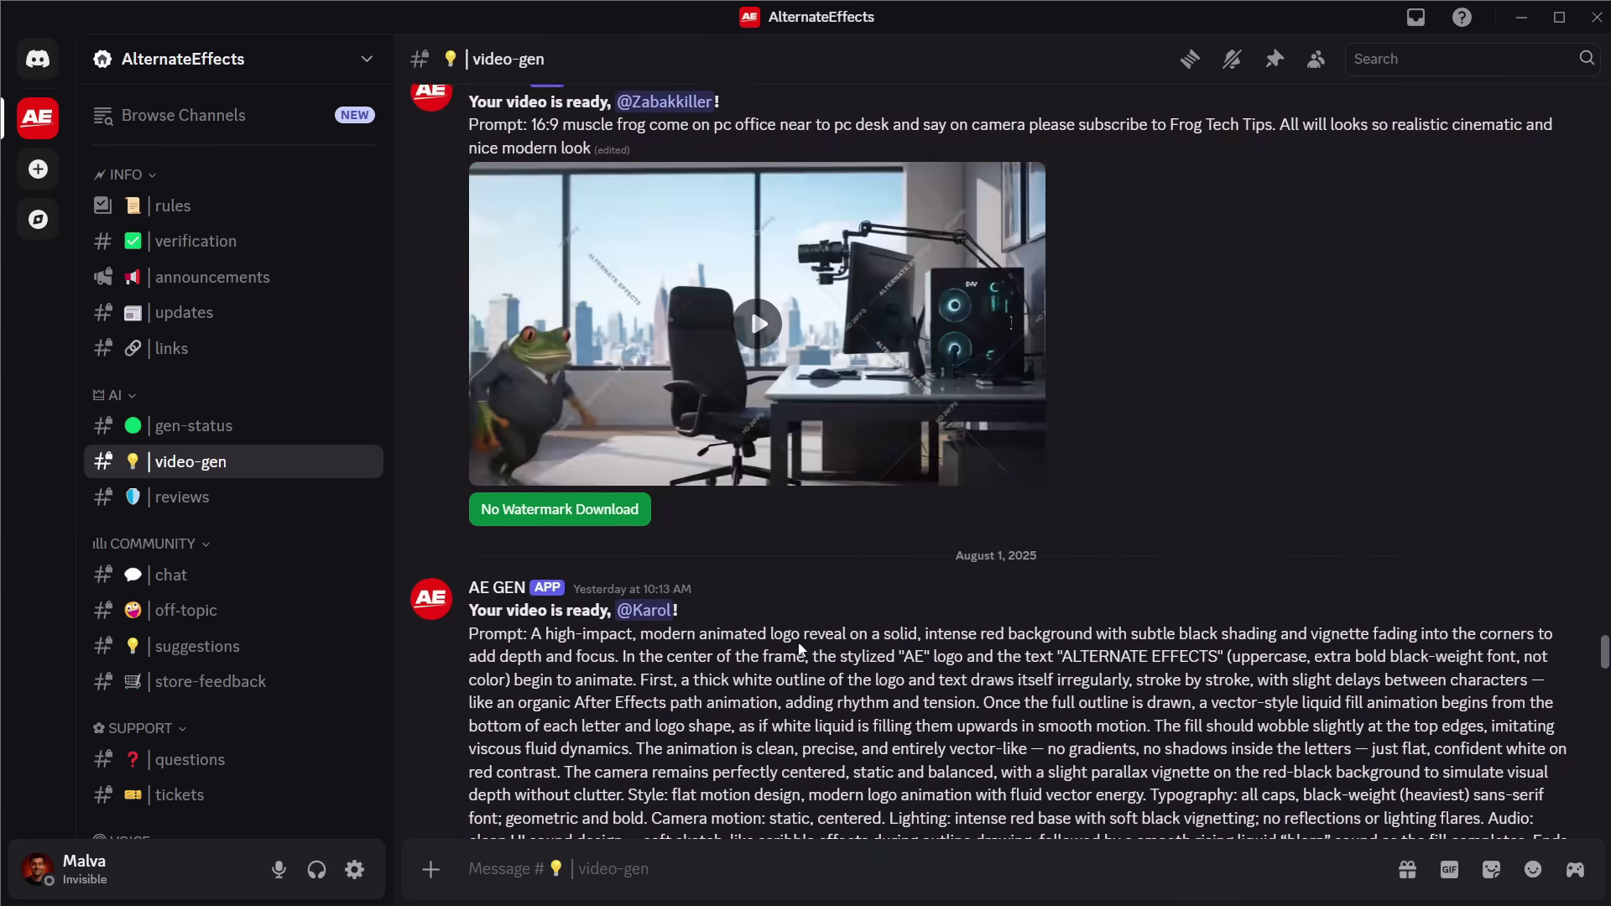
pyautogui.scroll(-5, 798, 642)
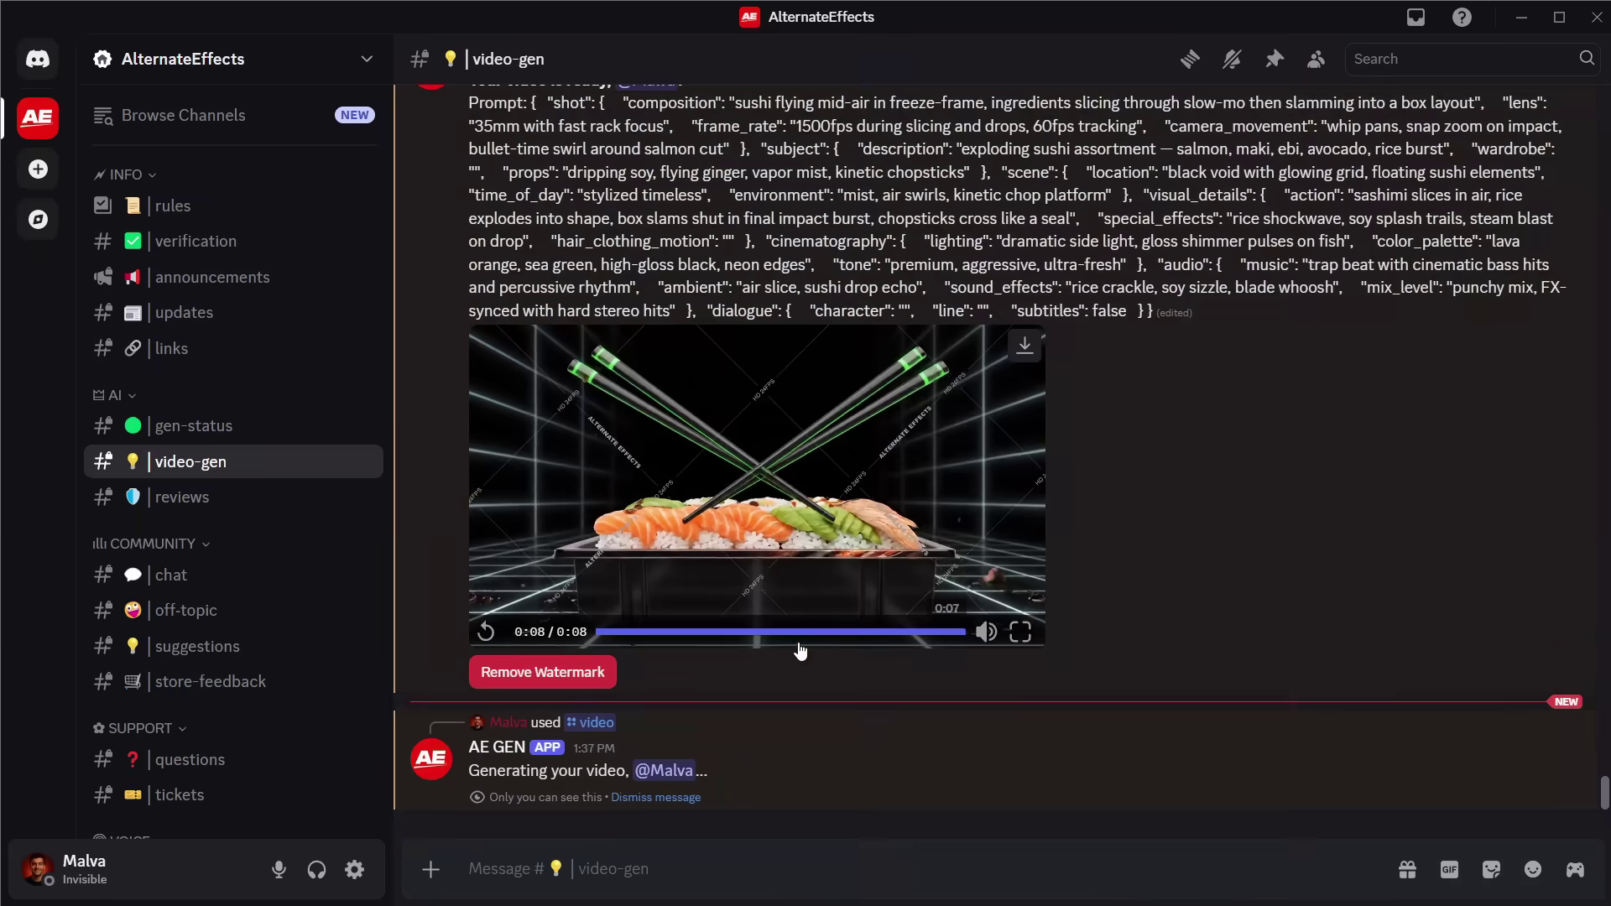
pyautogui.click(772, 486)
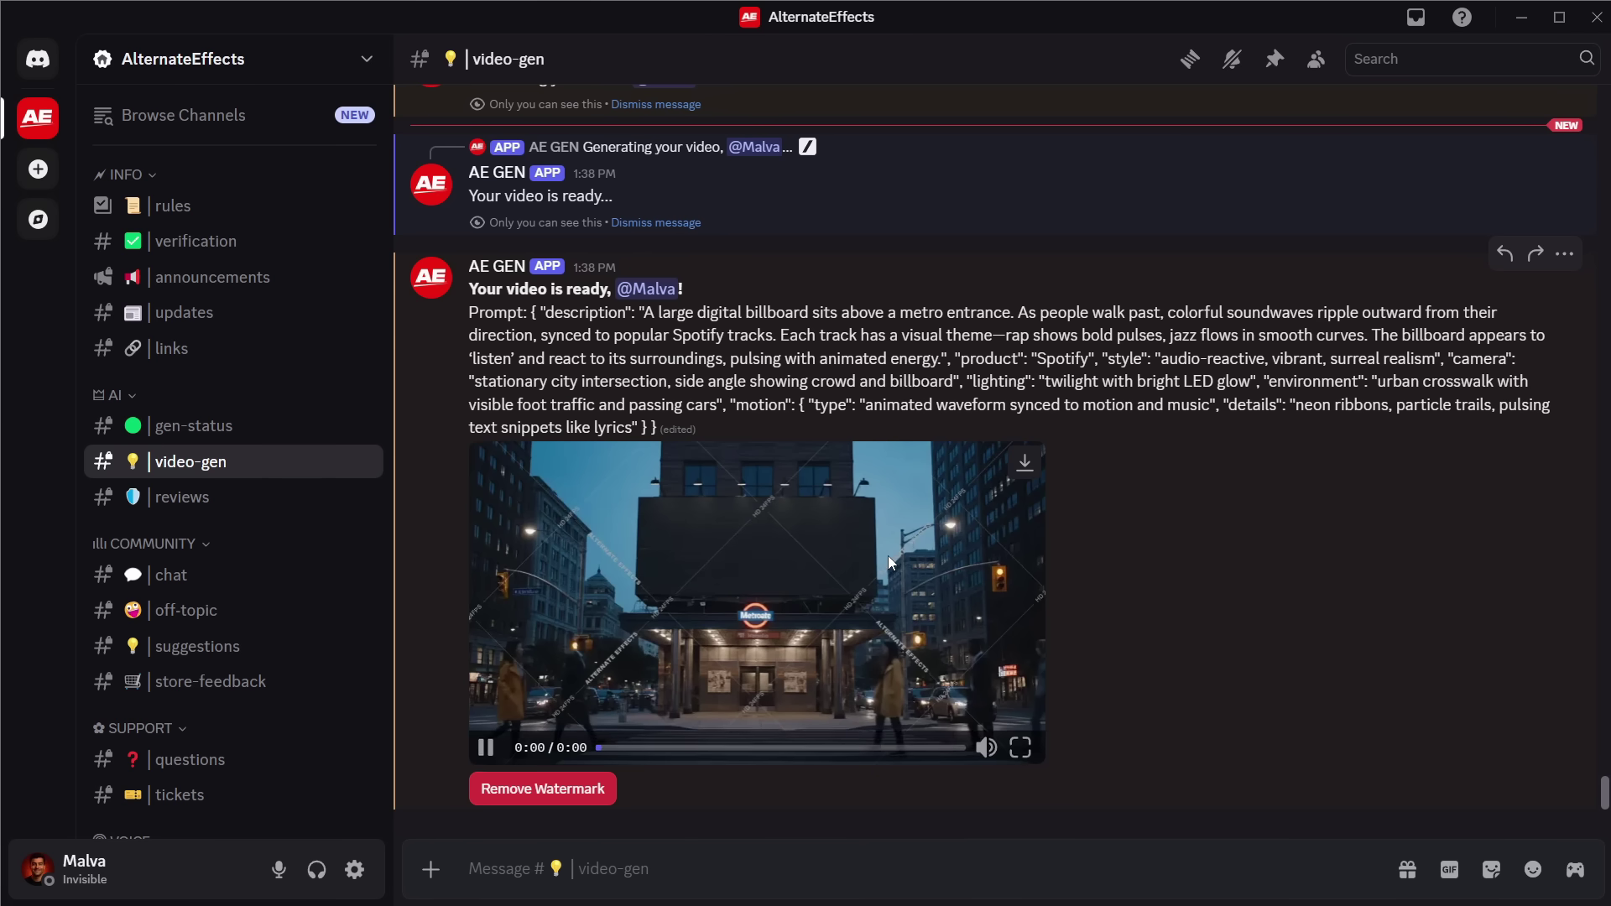
pyautogui.click(888, 555)
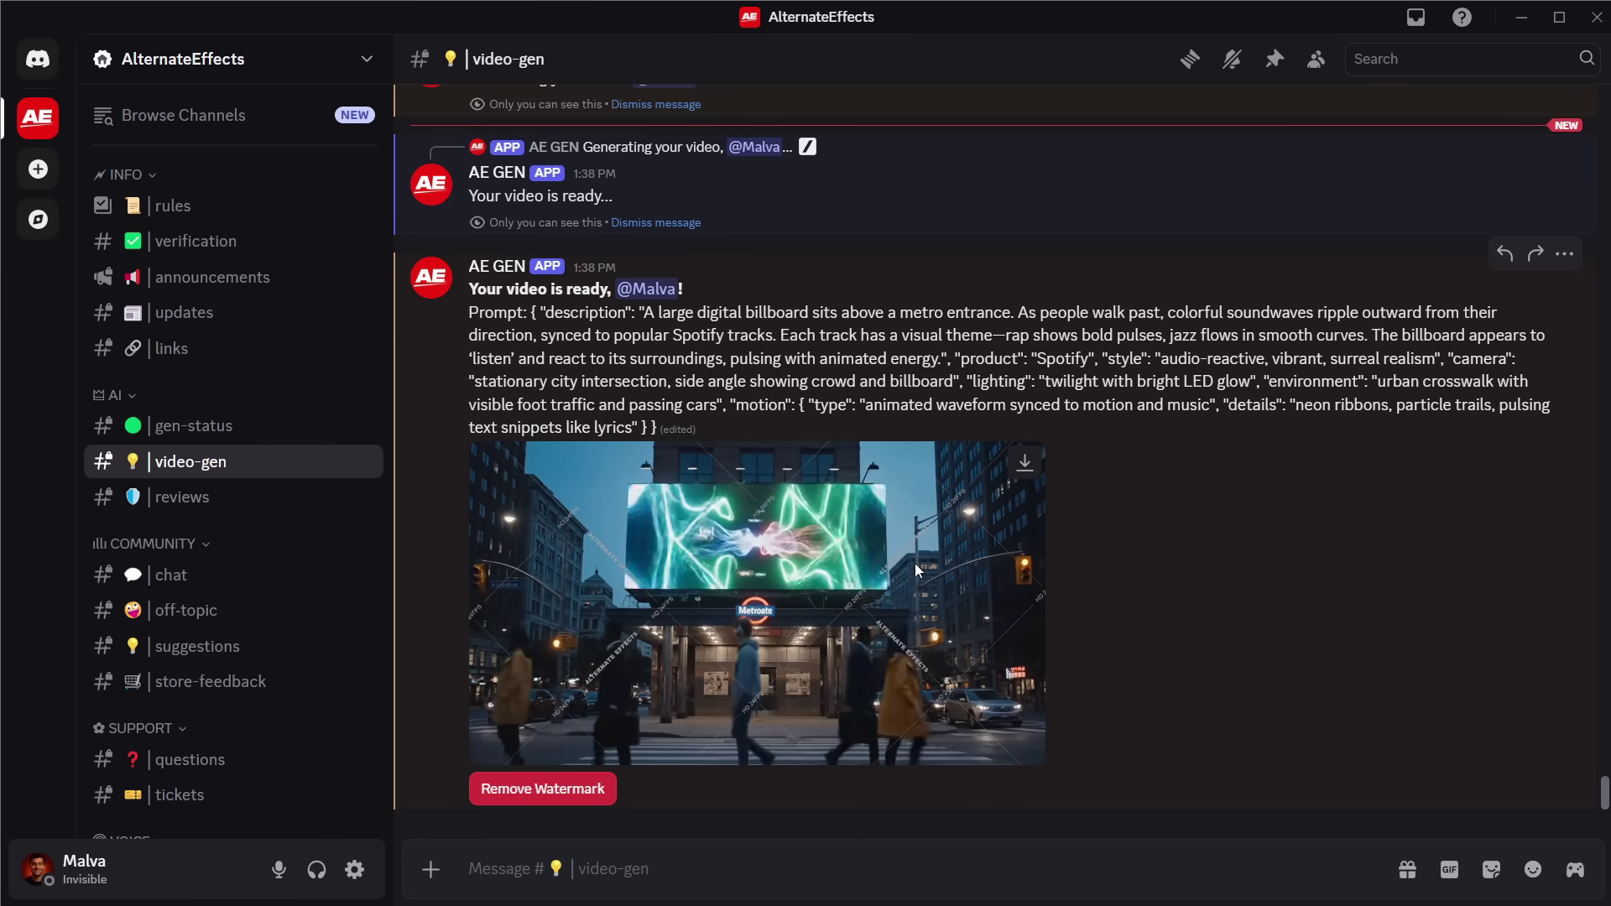
# Request a Jeep expedition crate video from AE GEN with the /video command.
pyautogui.write('/')
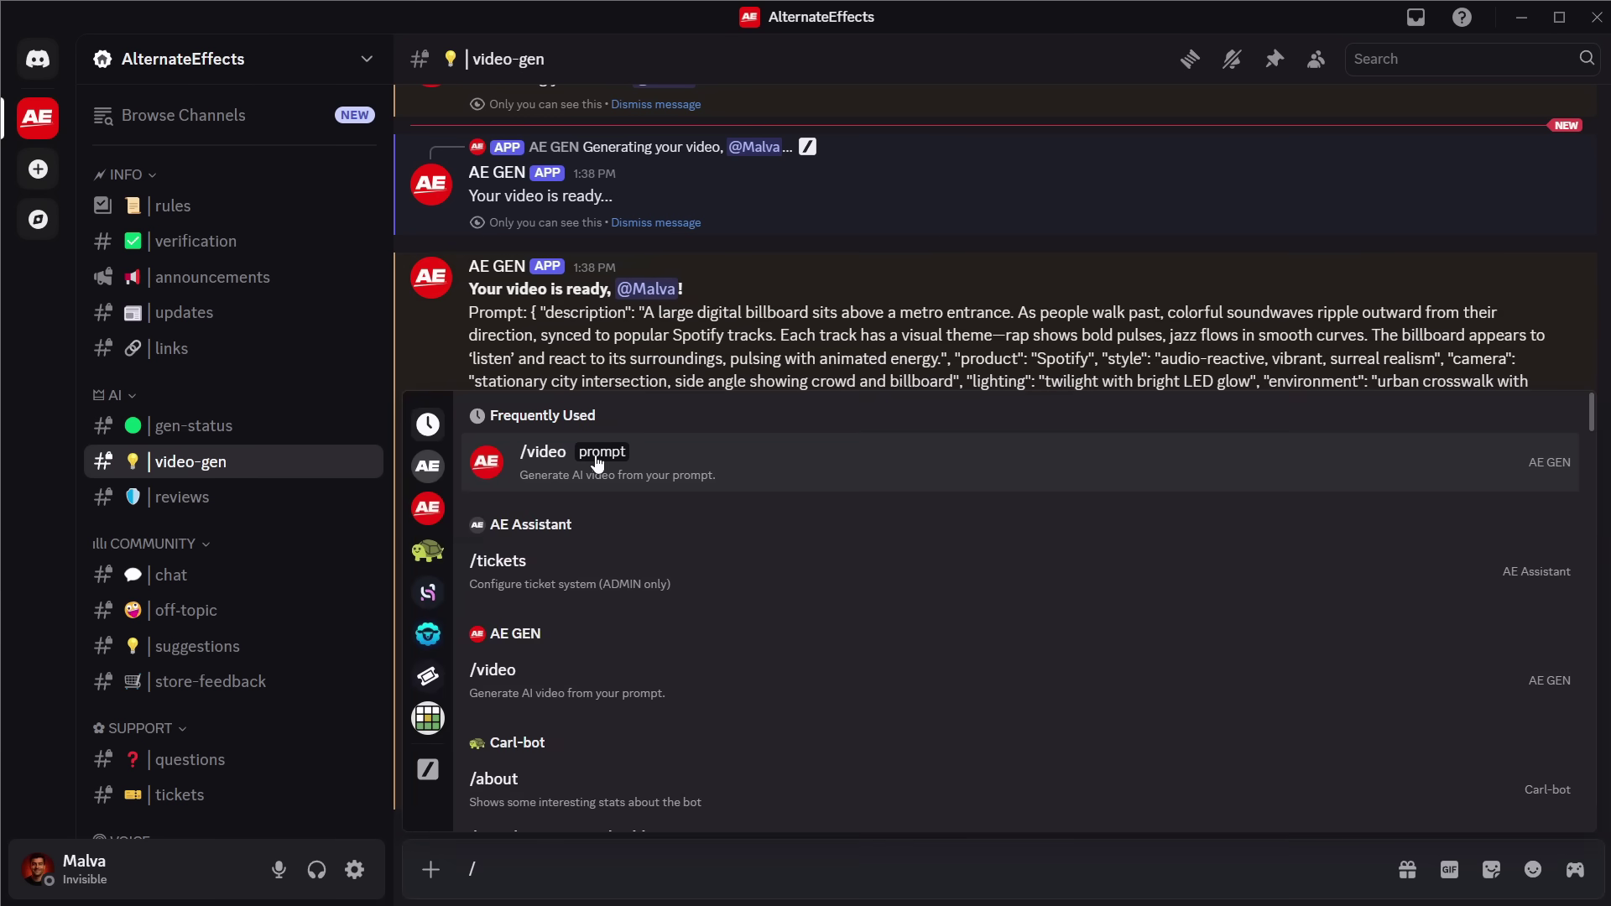
pyautogui.click(571, 356)
pyautogui.write('{ "description": "Epic cinematic shot in a wild, remote landscape. A rugged, mechanical expedition crate splits open, its panels unfolding to reveal a fully-equipped Jeep Wrangler Rubicon at the center of an adventure-ready basecamp at sunset.", "style": "cinematic, gritty, realistic, epic", "camera": "medium wide shot, steady, with a slow push-in as the vehicle is revealed", "lighting": "dramatic golden hour, long shadows, lens flare, warm functional light from the camp gear", "location": "Moab desert canyon at sunset", "elements": [ "Jeep Wrangler Rubicon (dirty, mud-splattered)", "mechanical unfolding crate with Jeep logo", "rooftop tent (already deployed)", "glowing LED camp lights", "a few solar panels", "durable camping chairs", "dust and grit in the air" ], "motion": "The crate\'s panels mechanically unlock and fold outward with audible clicks, revealing the Jeep within. Dust gently swirls from the movement.", "ending": "A stunning, adventure-ready scene with the rugged Jeep as the hero, ready for exploration.", "text": "none", "keywords": [ "4k", "hyperrealistic", "Jeep", "reveal", "adventure", "off-road", "basecamp", "rugged", "golden hour", "cinematic", "no people", "unfolding crate" ] }')
pyautogui.press('Return')
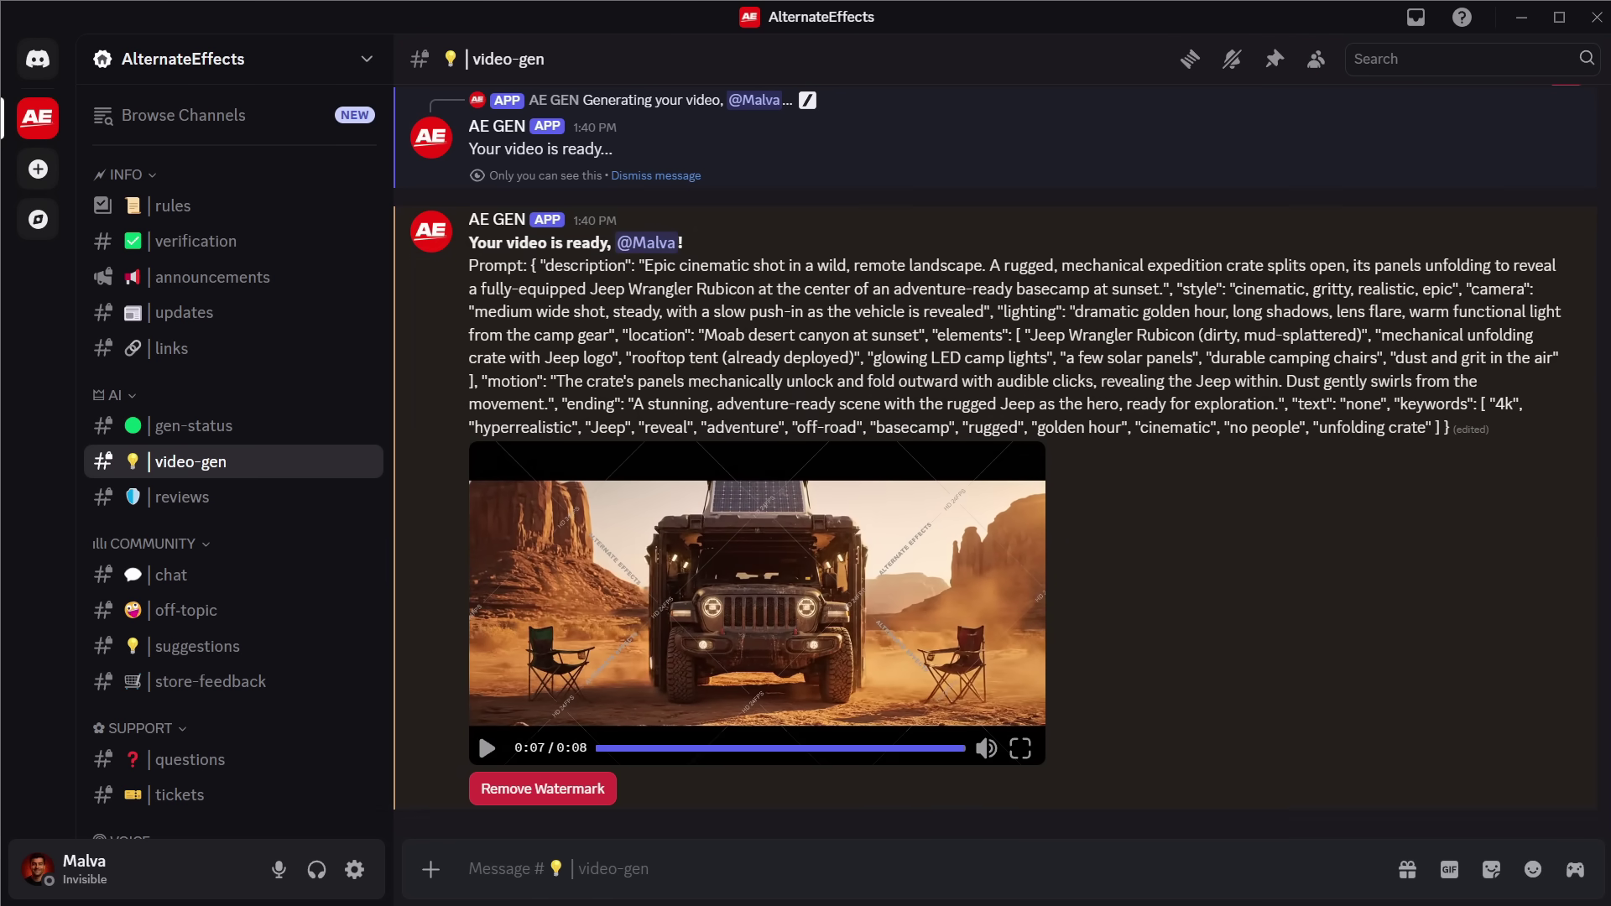
# Ask for watermark removal, then post 'You are doing an incredible job. Thank you very much.' in #reviews.
pyautogui.click(549, 790)
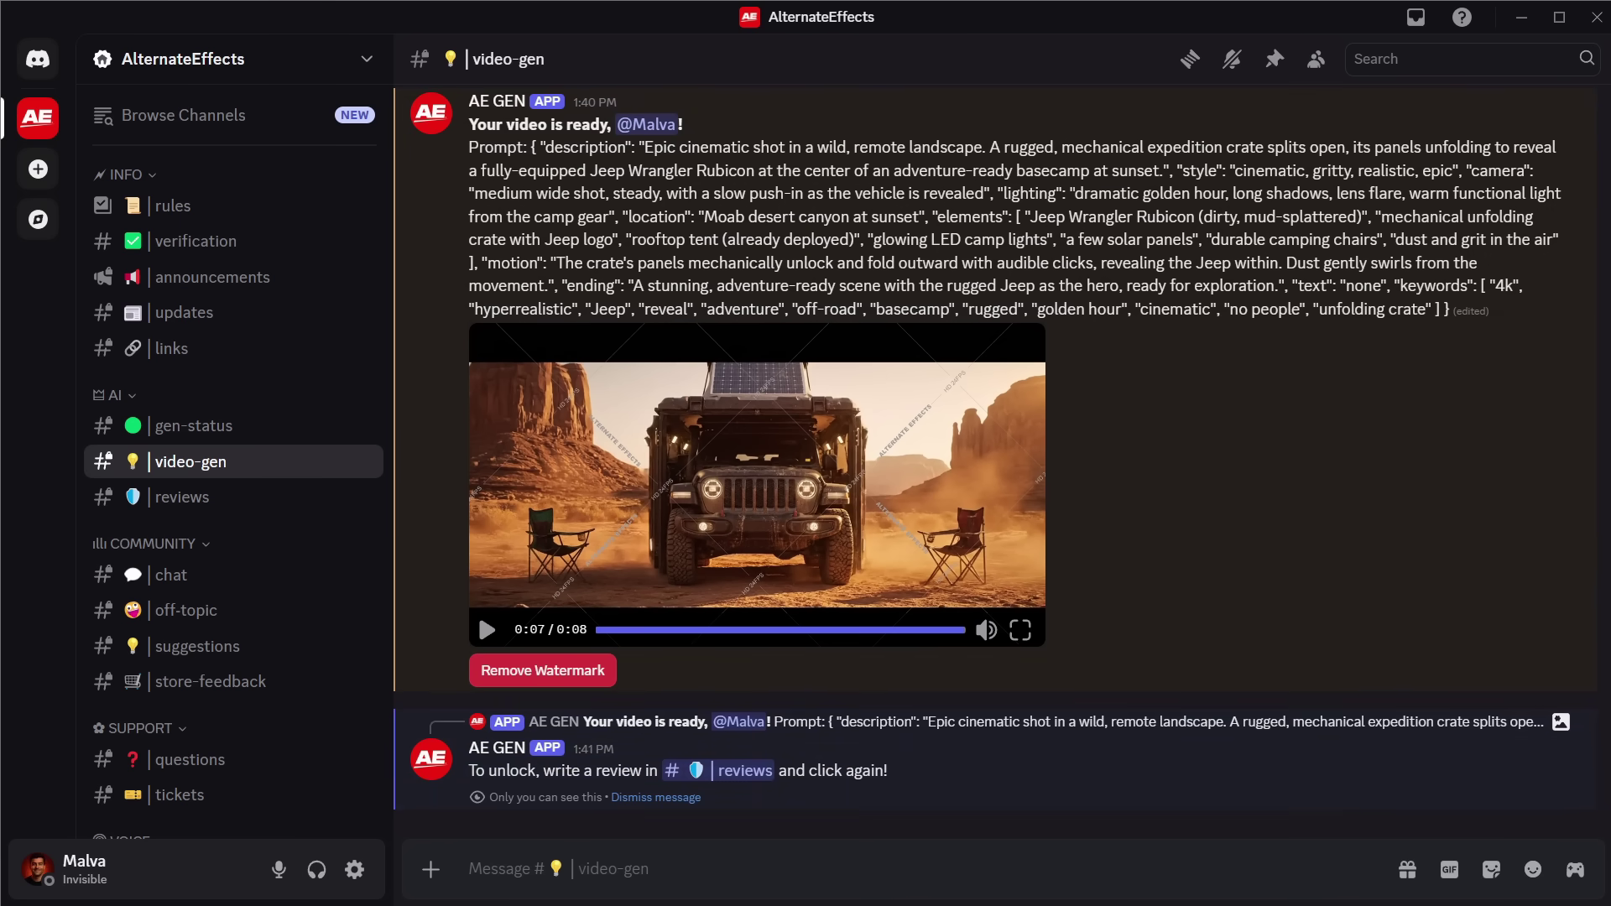
pyautogui.click(730, 770)
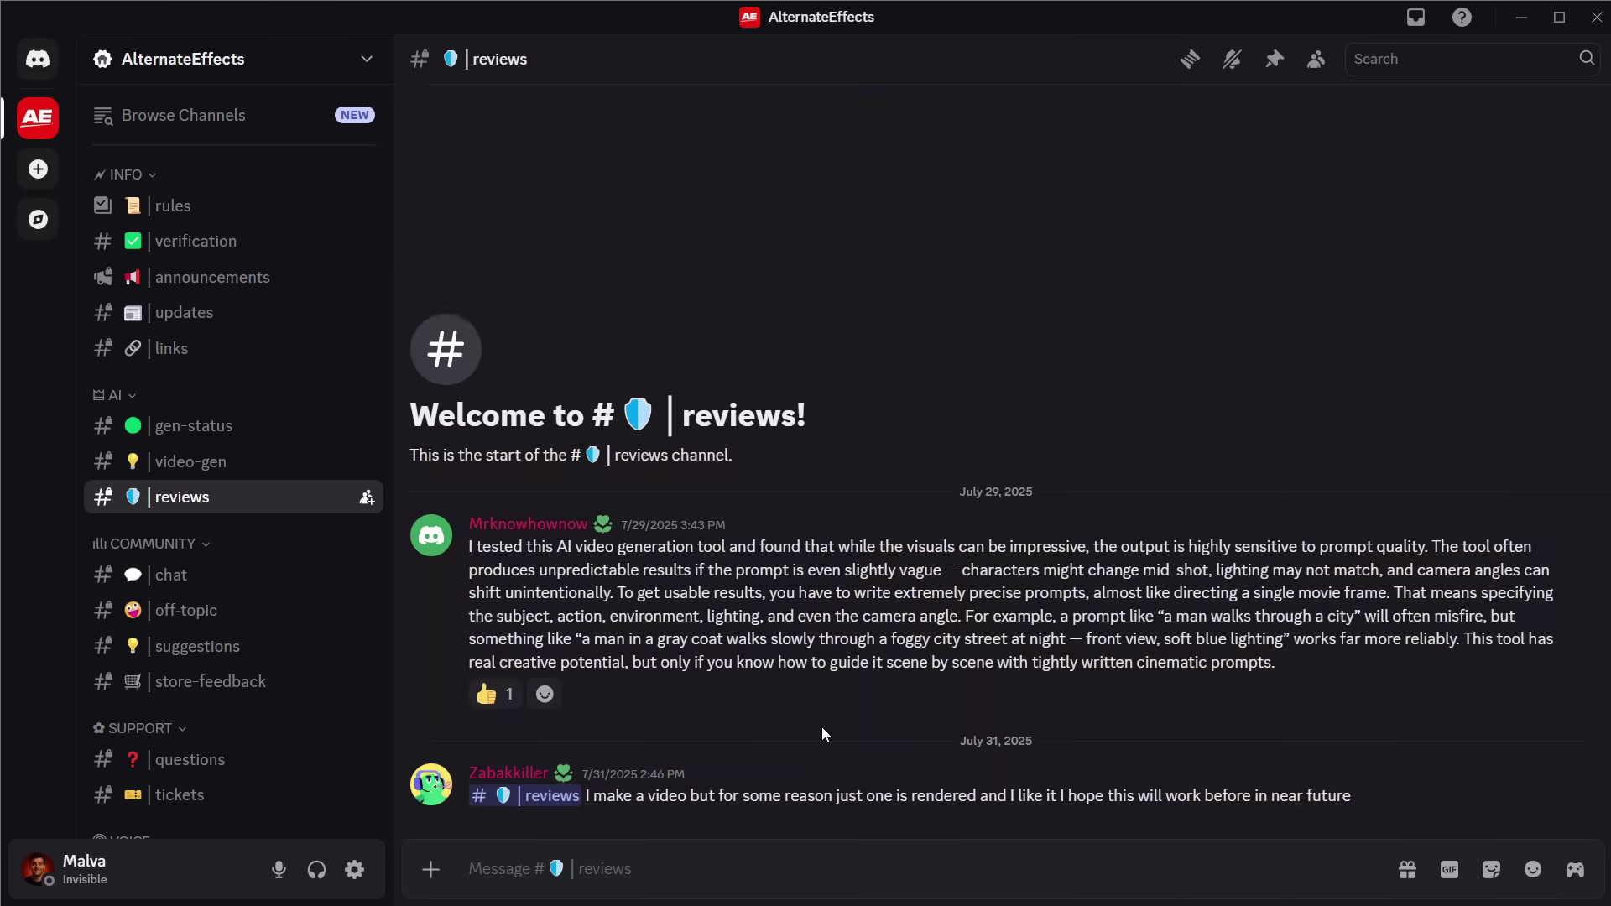
pyautogui.write('You are doing an incredible job. Thank you very much.')
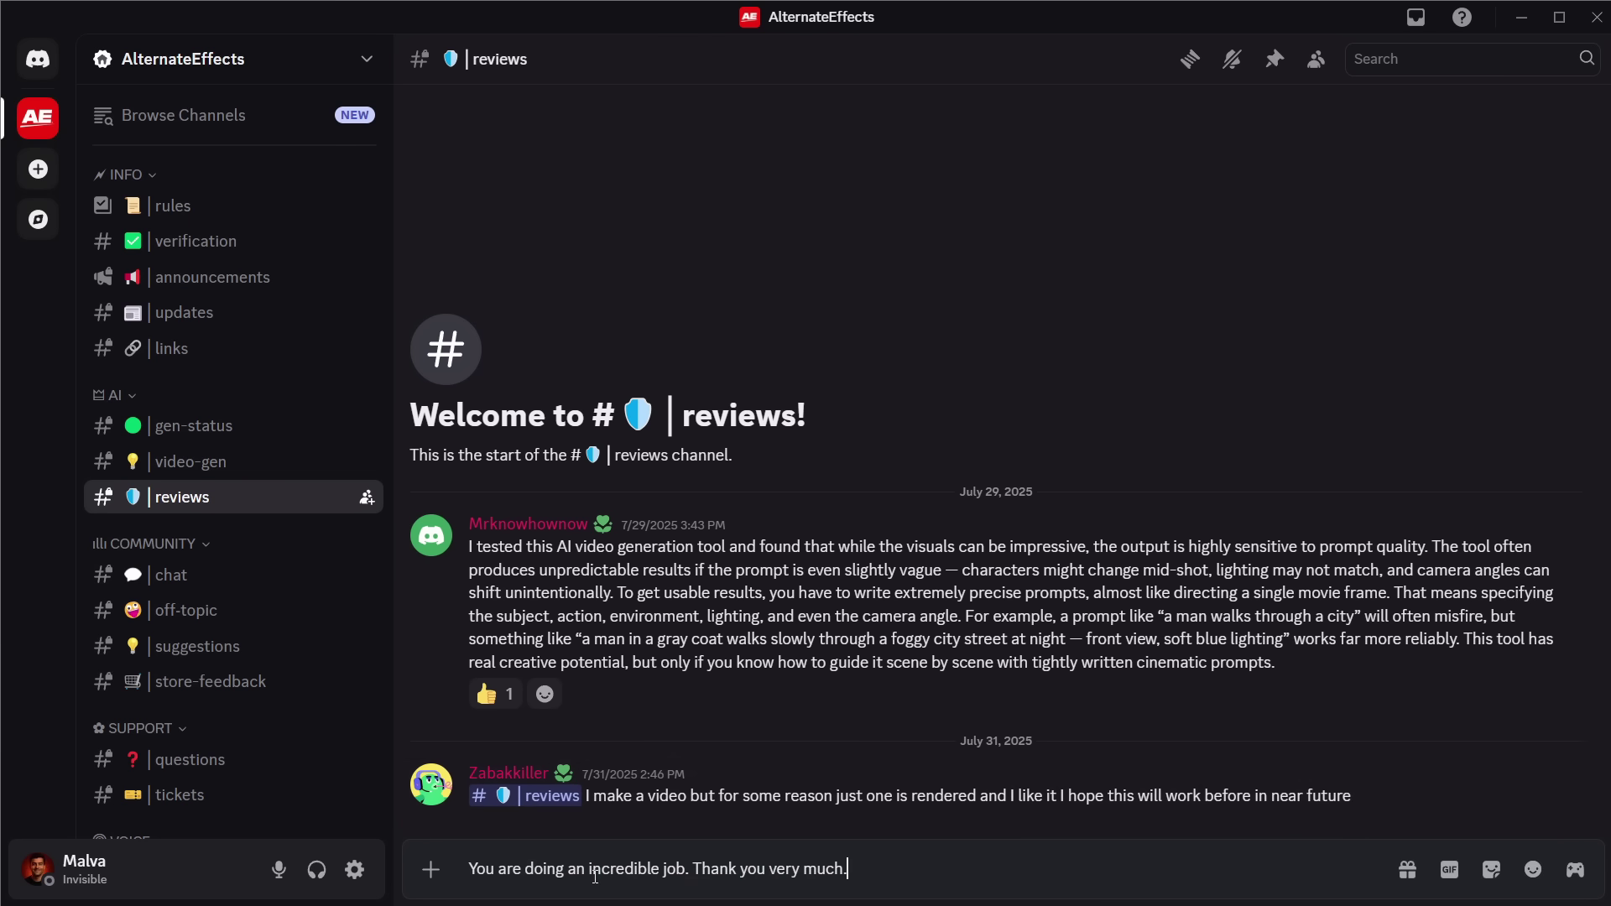
pyautogui.press('Return')
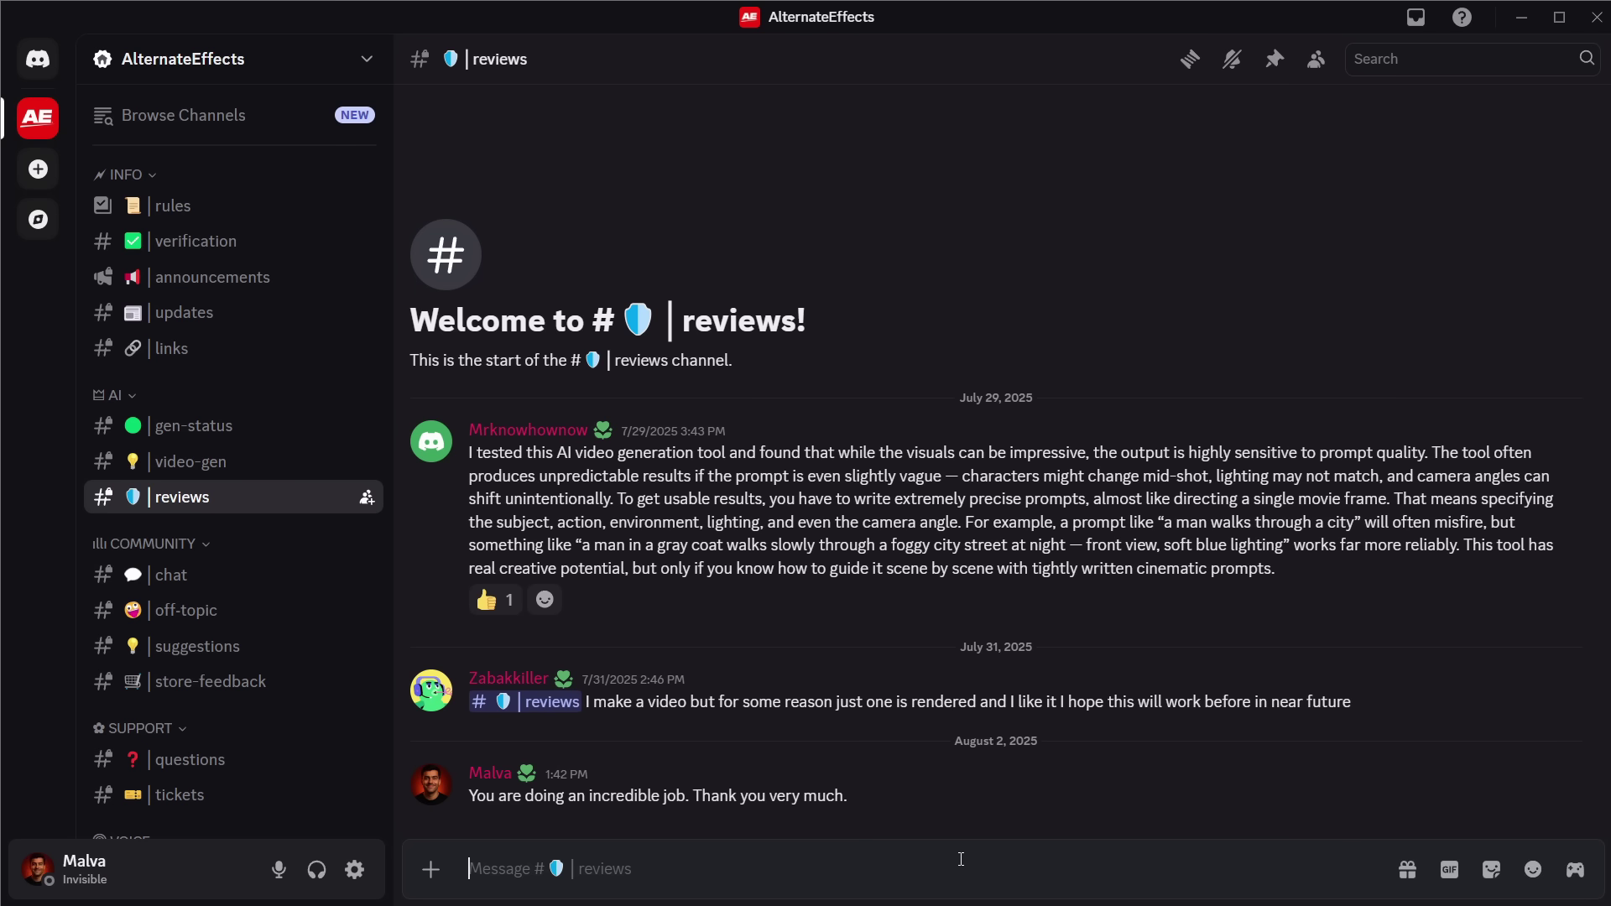
# Back in #video-gen, get the No Watermark Download link and play the clean Jeep clip.
pyautogui.click(371, 462)
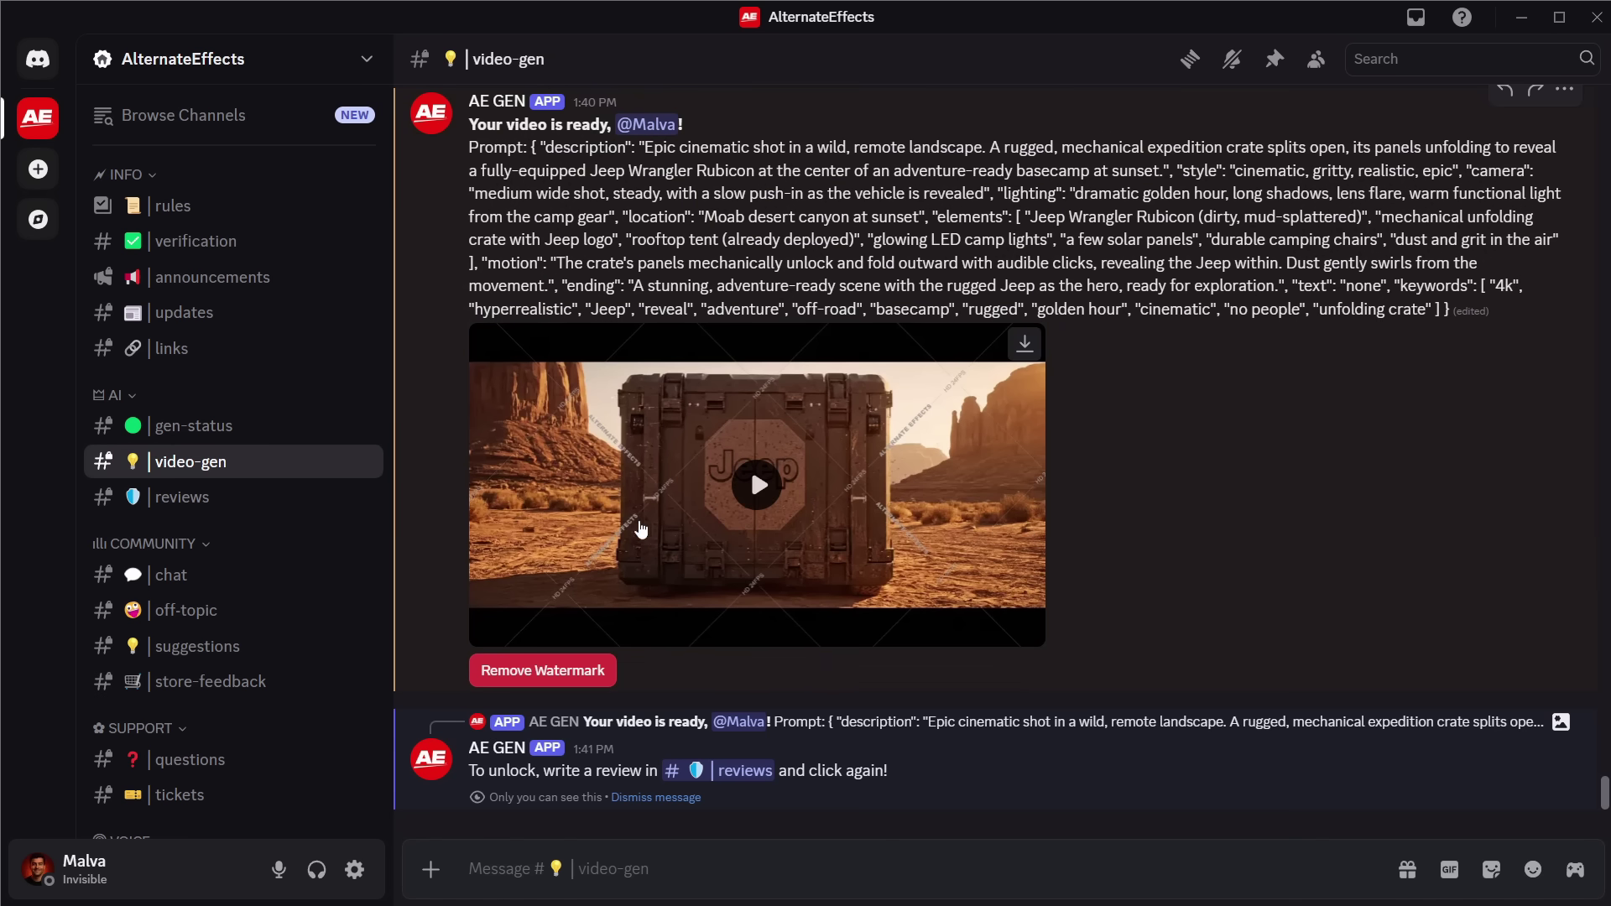
pyautogui.click(529, 675)
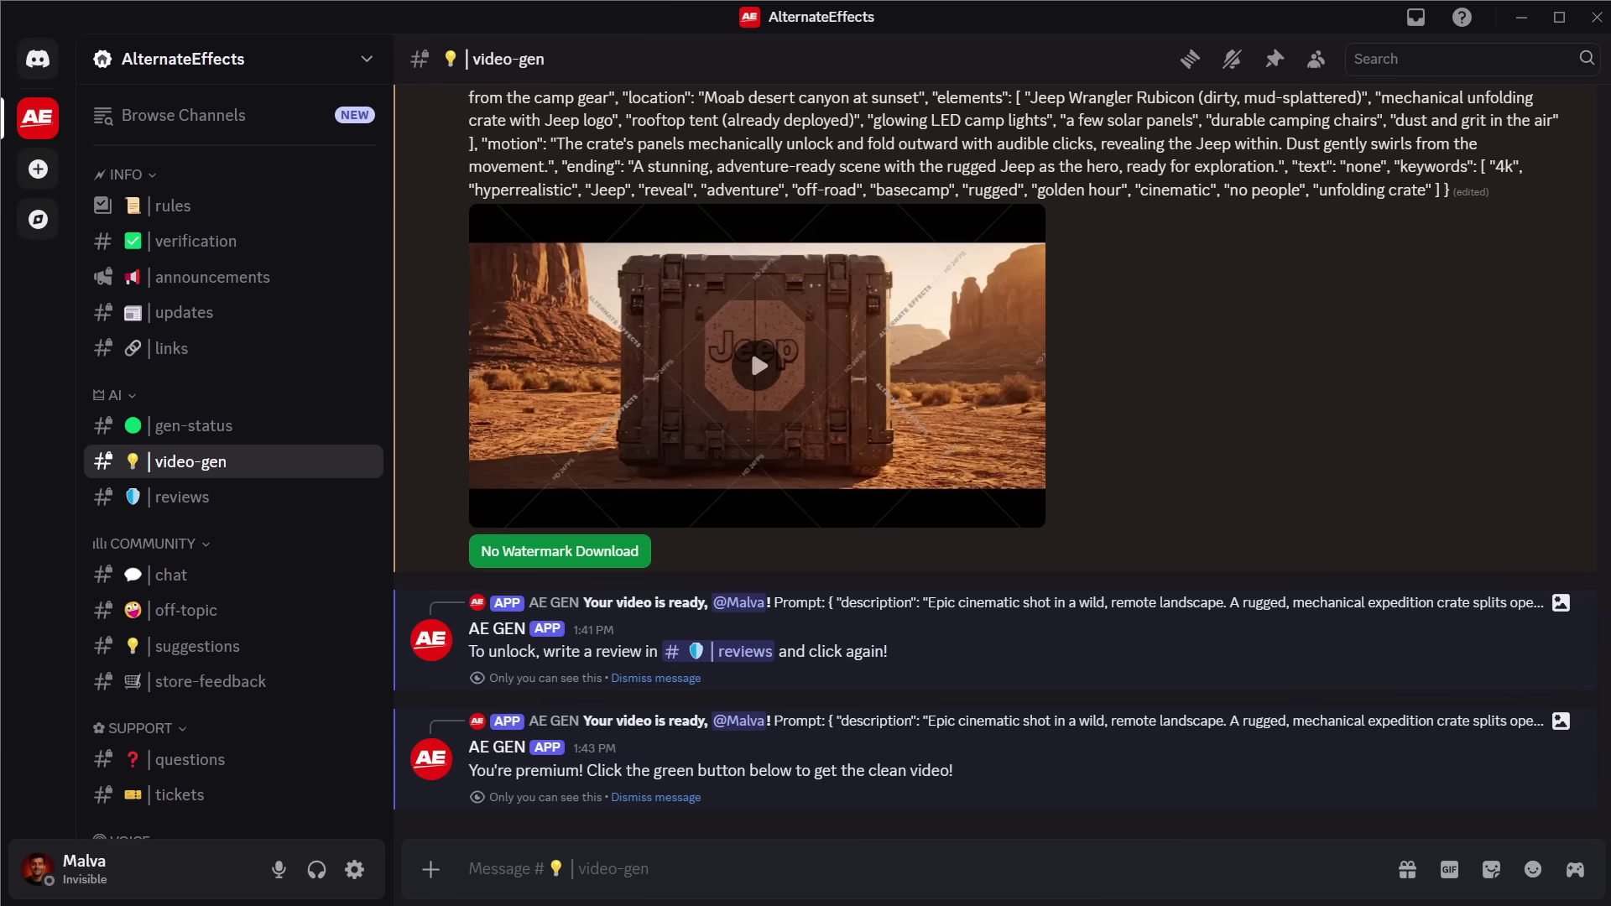
pyautogui.click(529, 551)
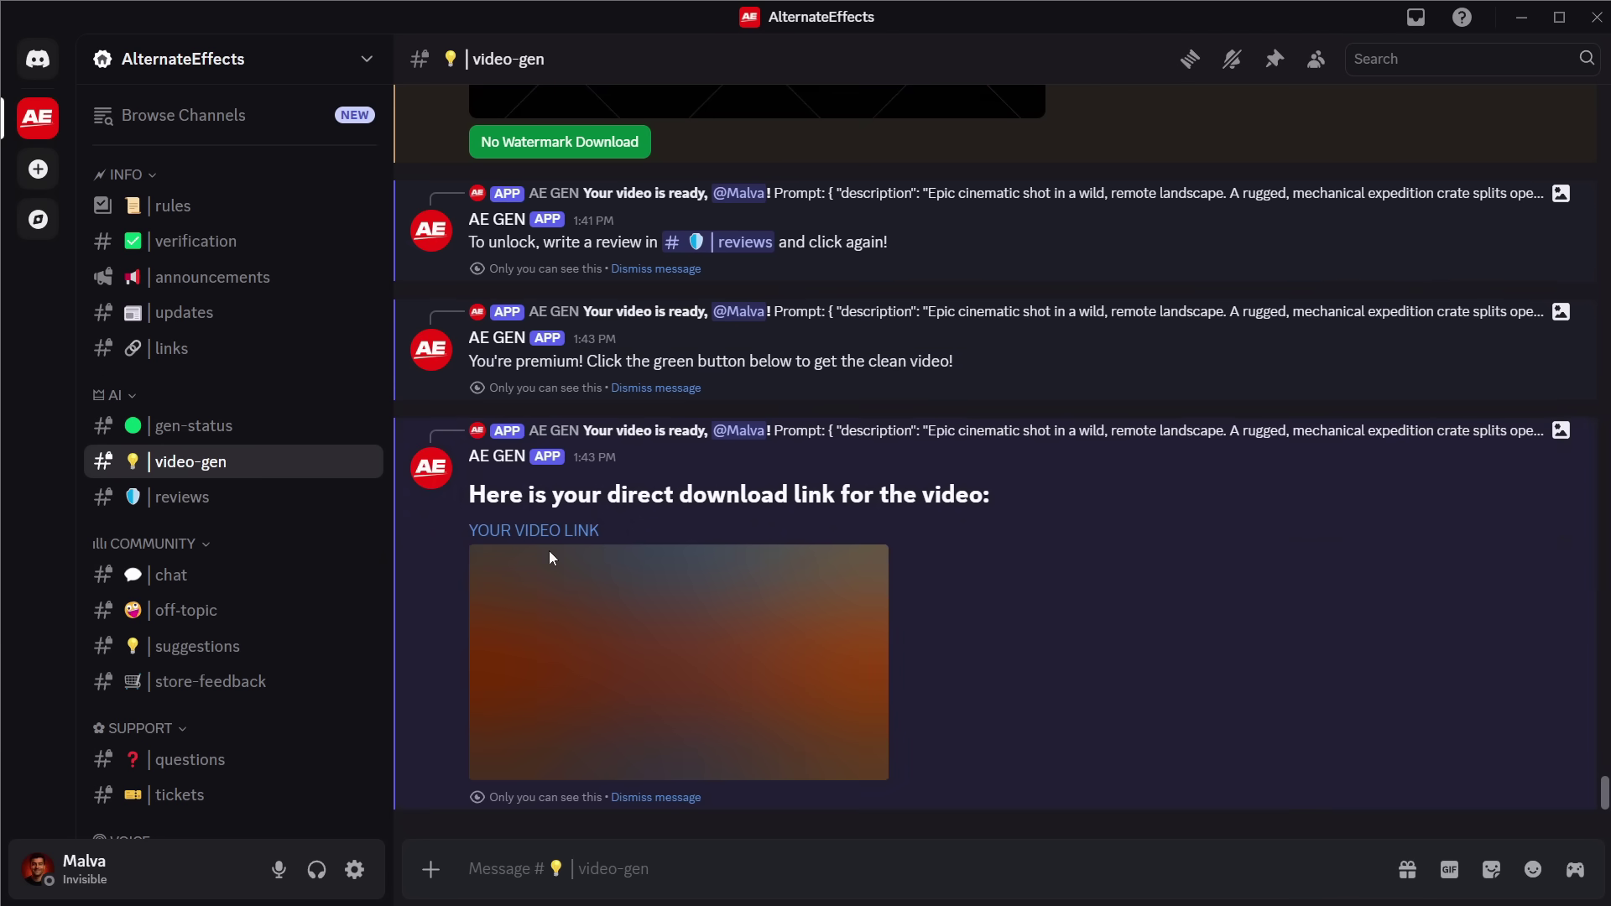
pyautogui.click(676, 651)
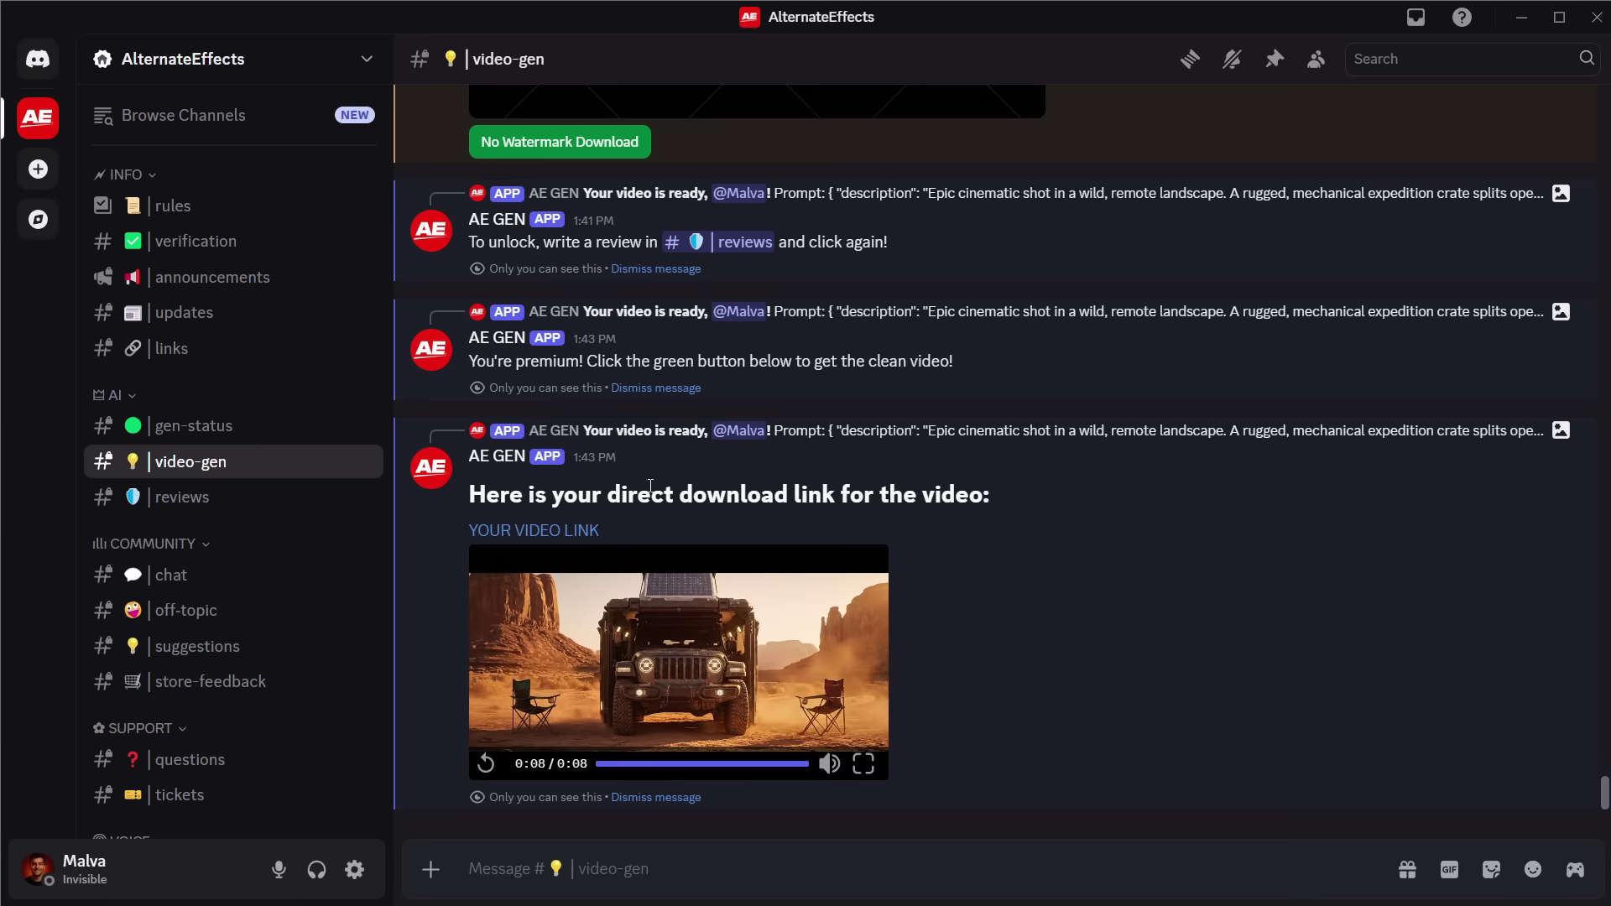
# Follow the direct download link and confirm leaving Discord for the Google Drive page.
pyautogui.click(558, 531)
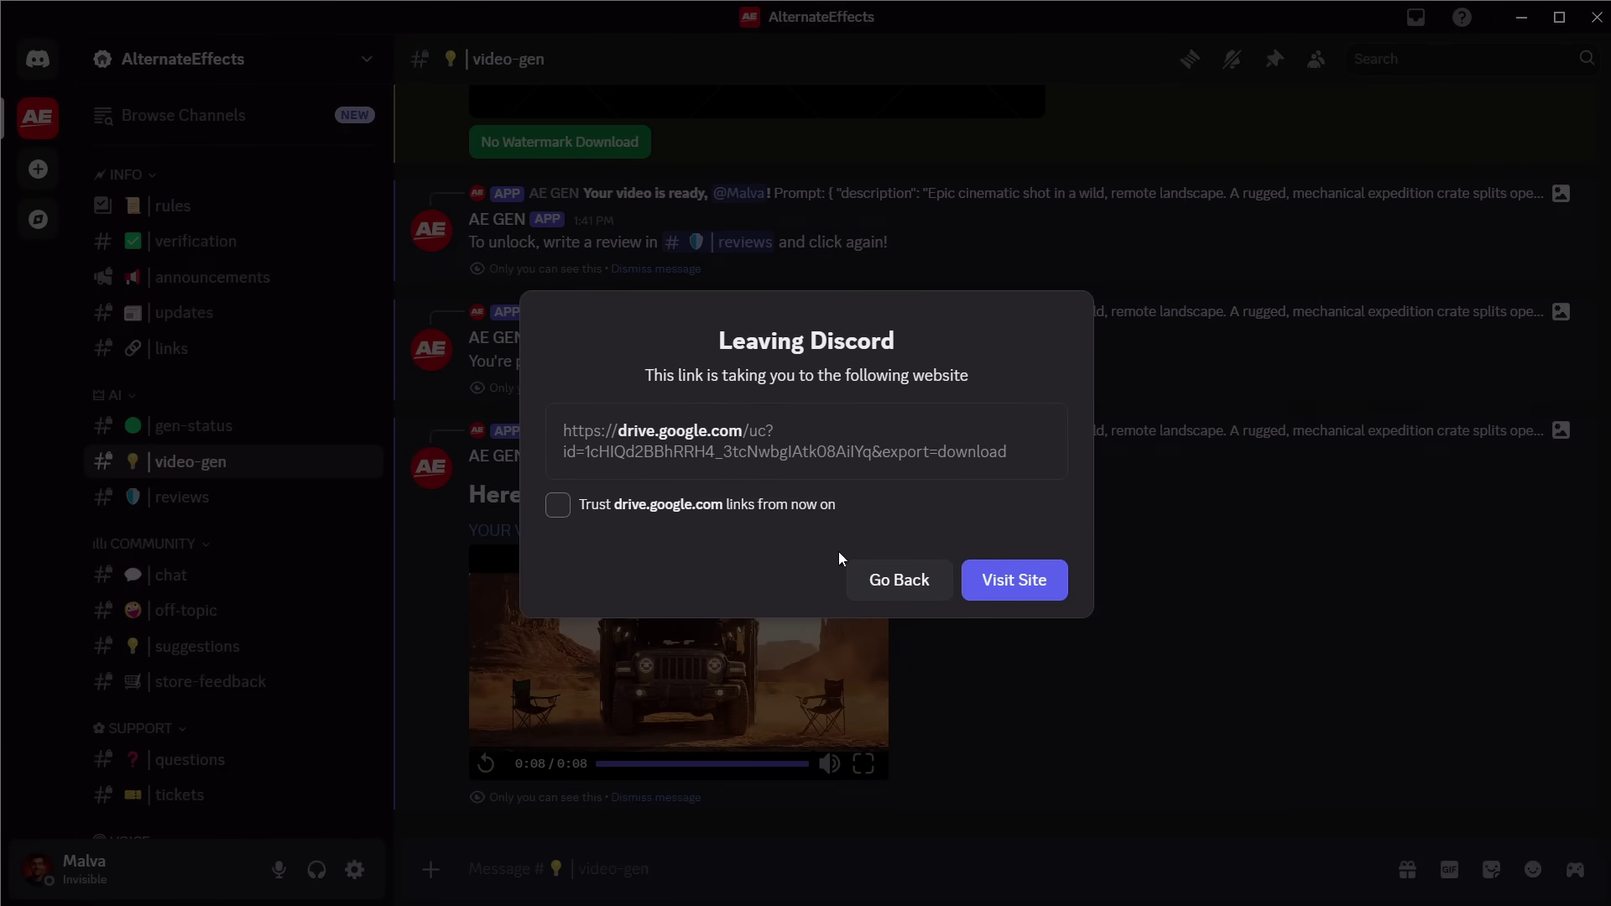
pyautogui.click(1016, 579)
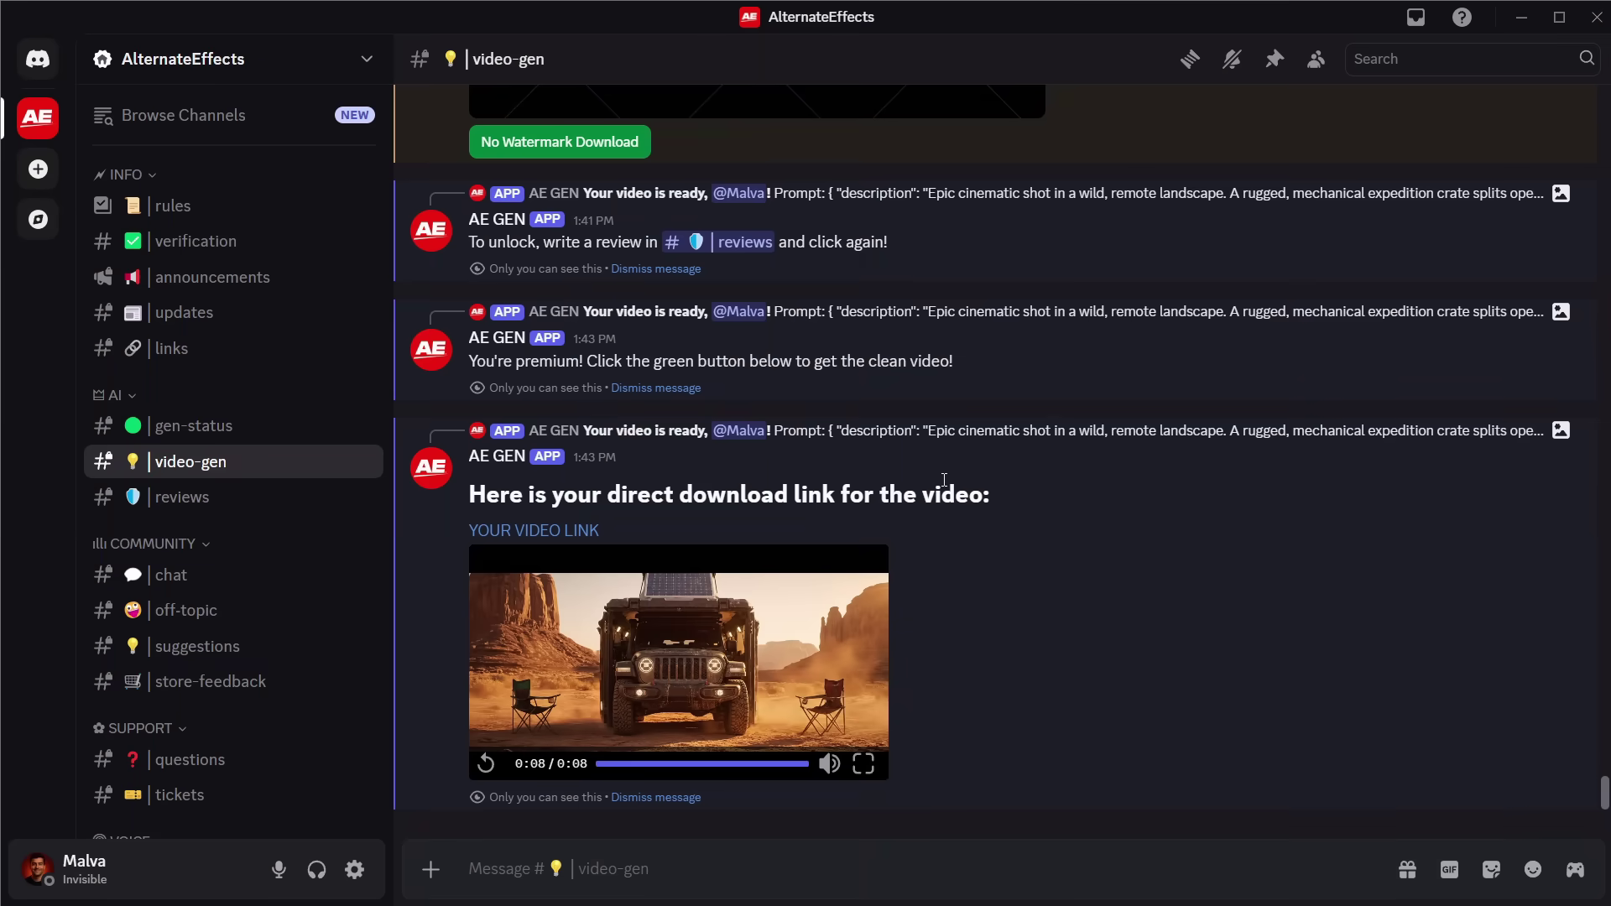